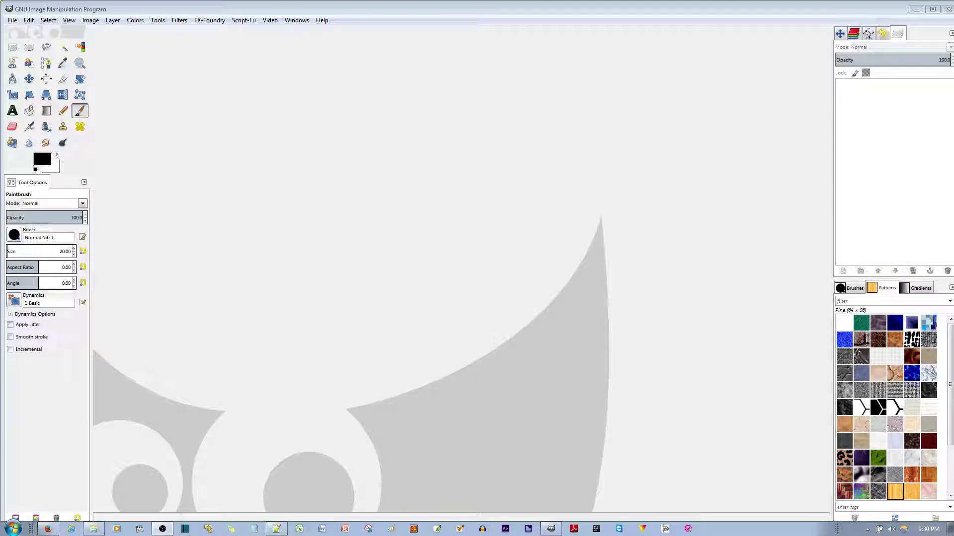
Step: Create a 640×480 image from the template and bucket-fill its Background layer black
click(13, 20)
click(22, 32)
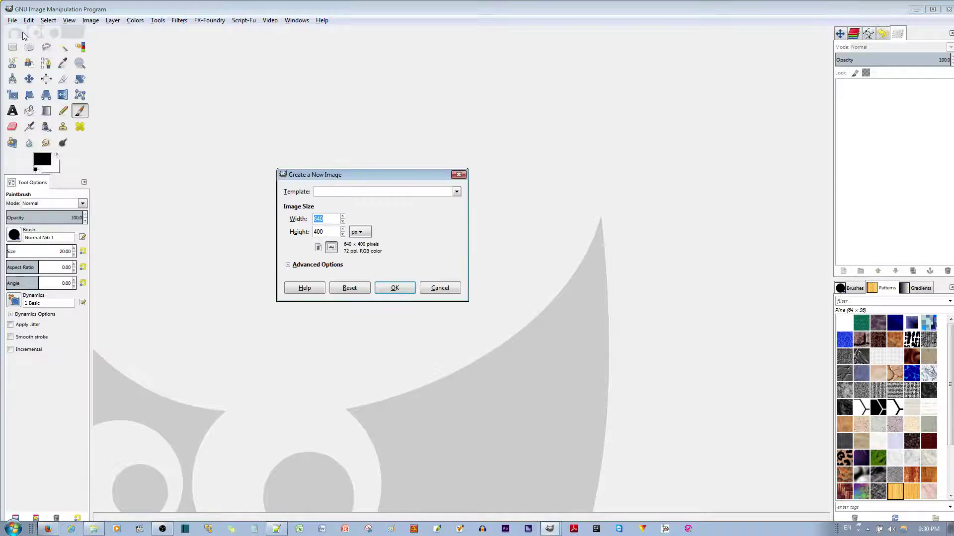
click(332, 192)
click(347, 204)
click(394, 288)
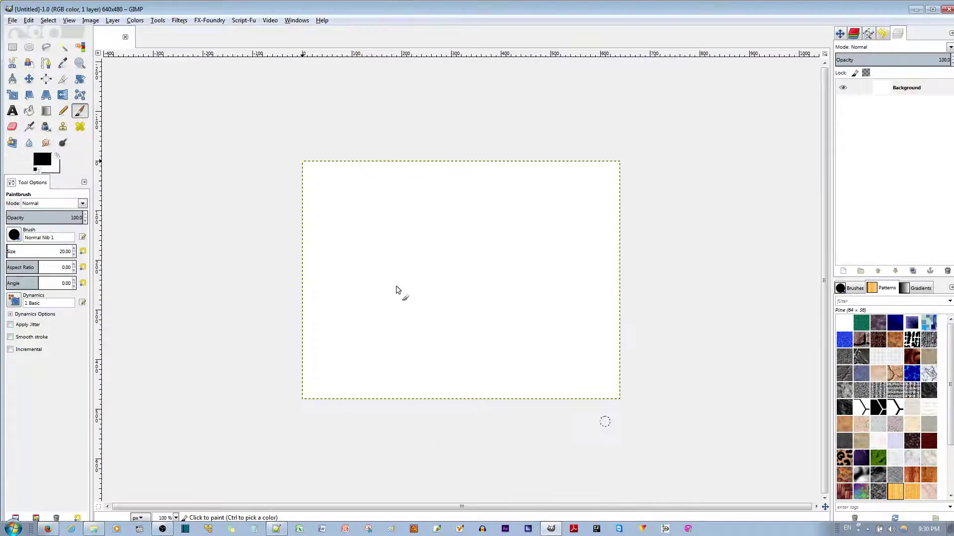
click(29, 111)
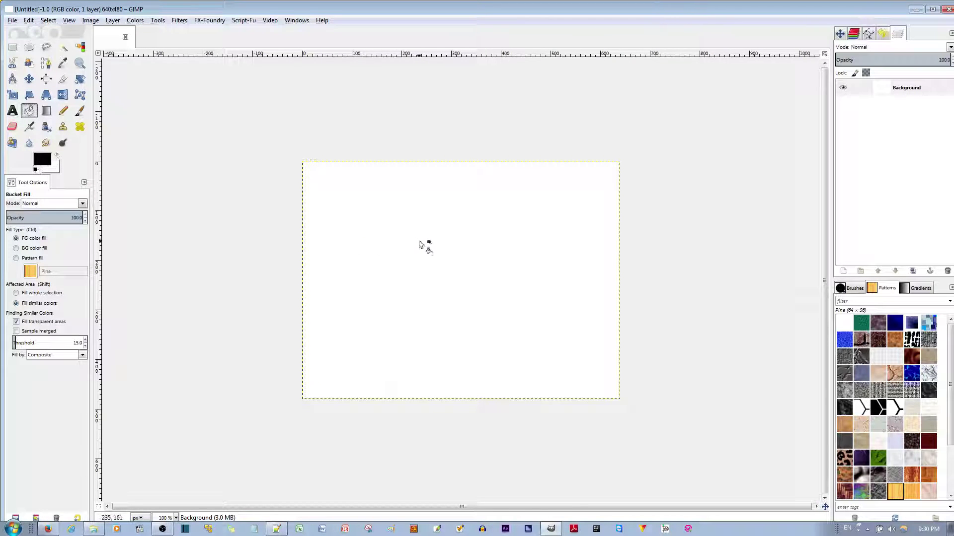
click(453, 257)
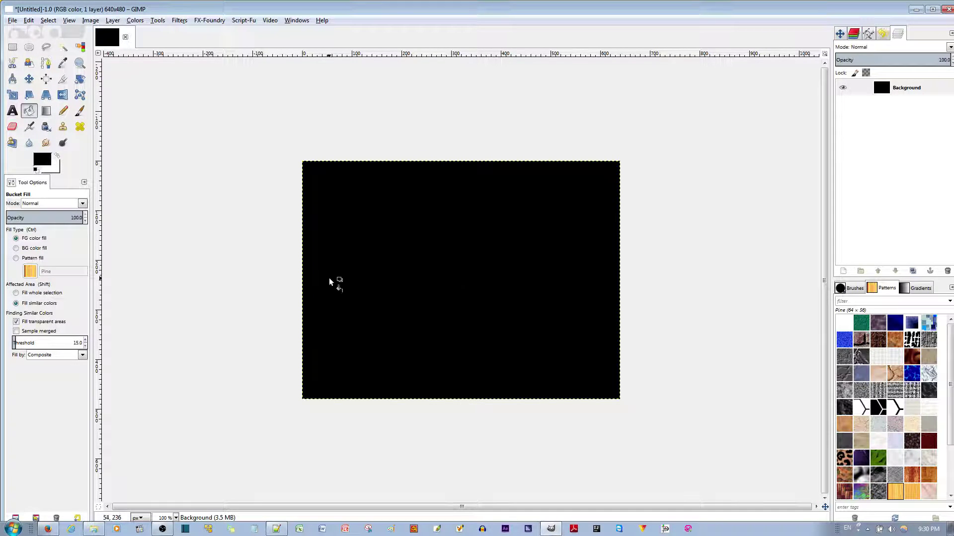
Step: Set the Text tool font to Arial Bold at size 50
click(13, 112)
click(14, 207)
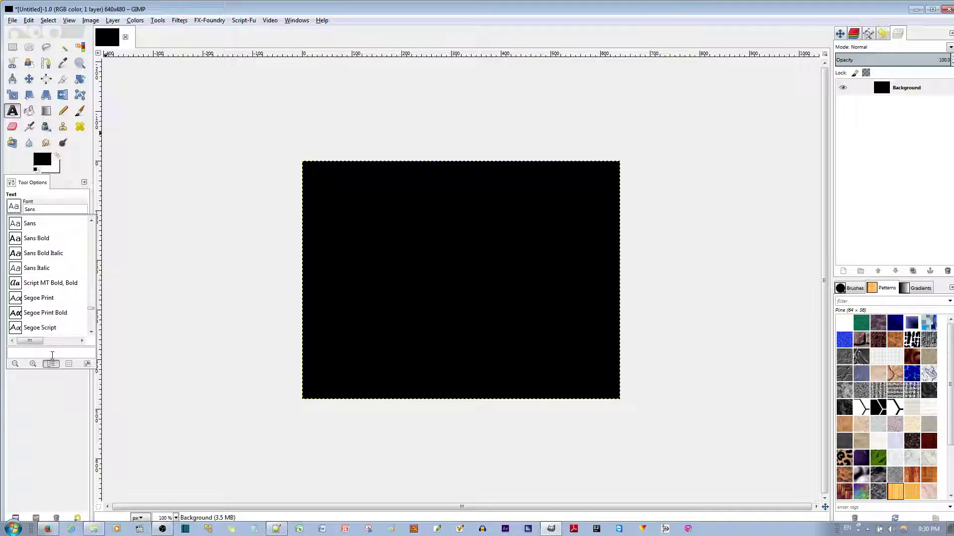
text(arial)
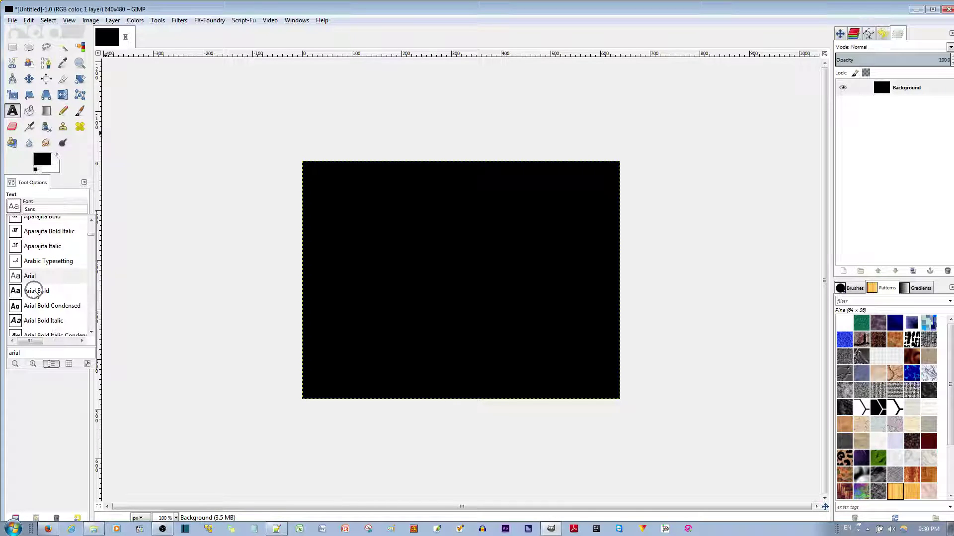
double_click(34, 291)
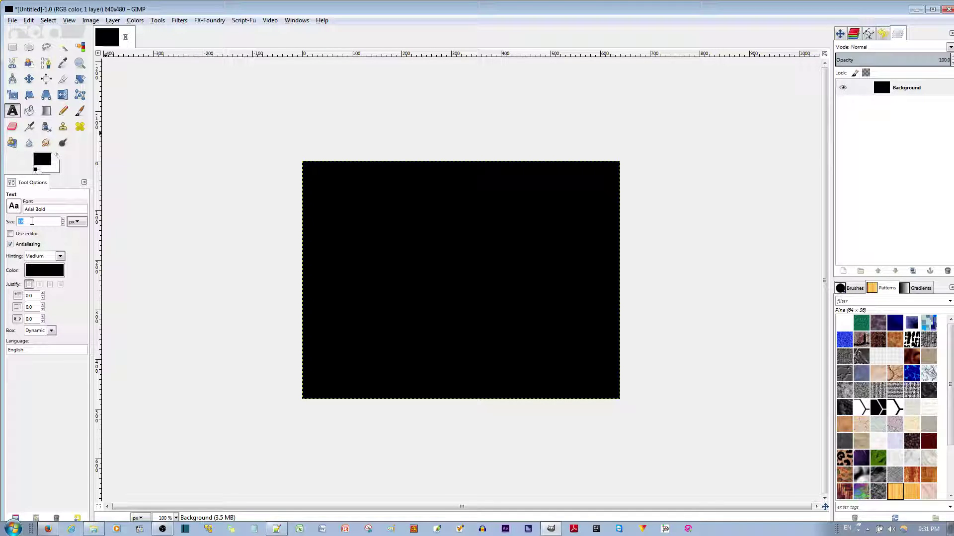
text(50)
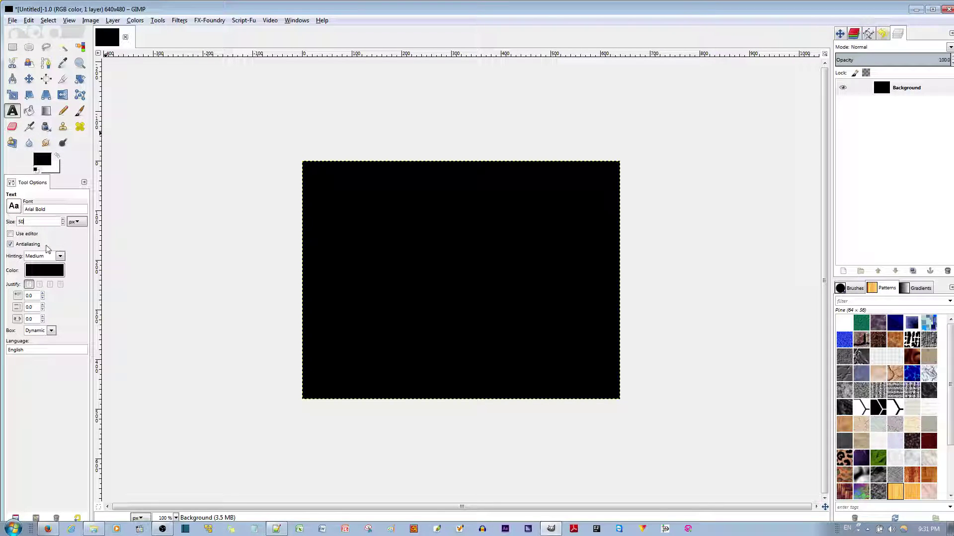
Step: Make the text colour white and start a text box on the canvas
click(45, 270)
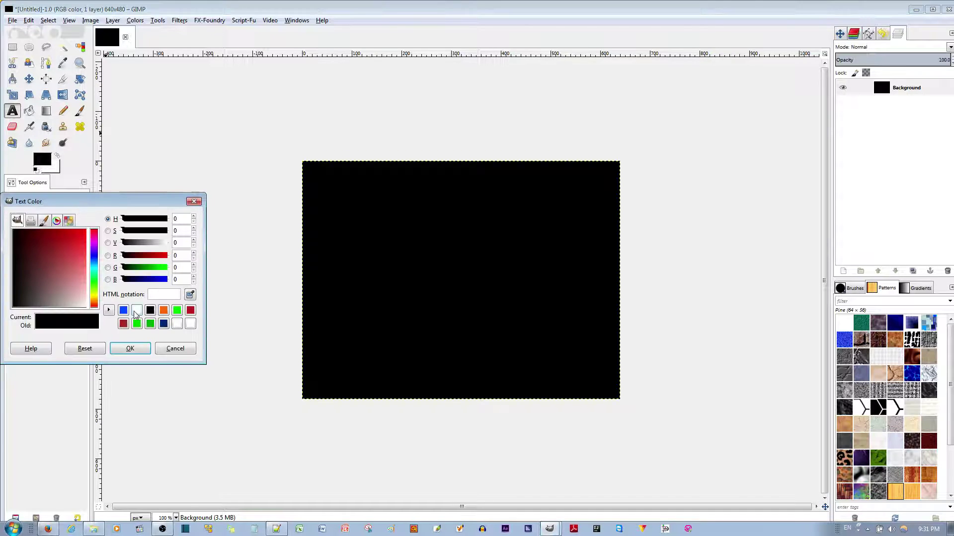
click(137, 311)
click(130, 348)
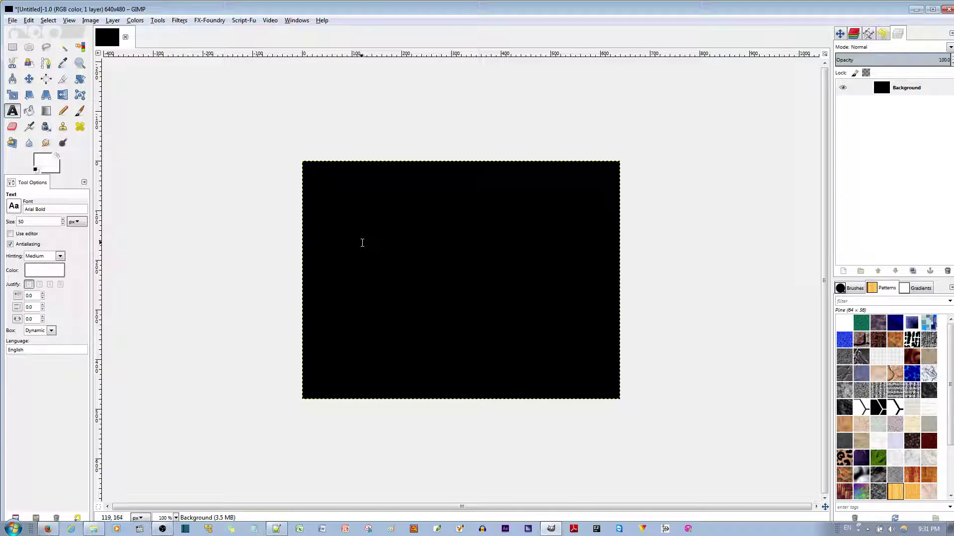
click(362, 241)
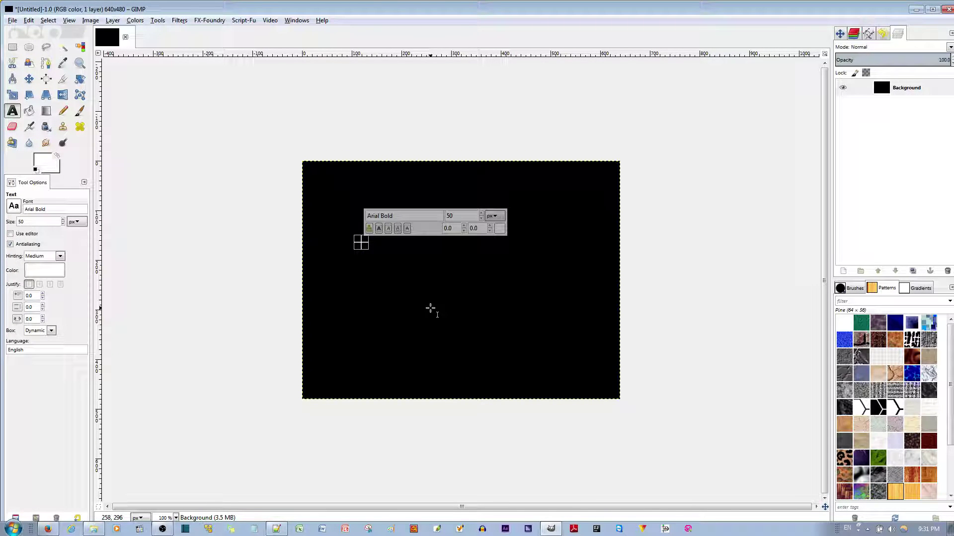
Step: Enter 'TheRevisionist.Org' and raise the text size from 50 to 58
text(TheRevis)
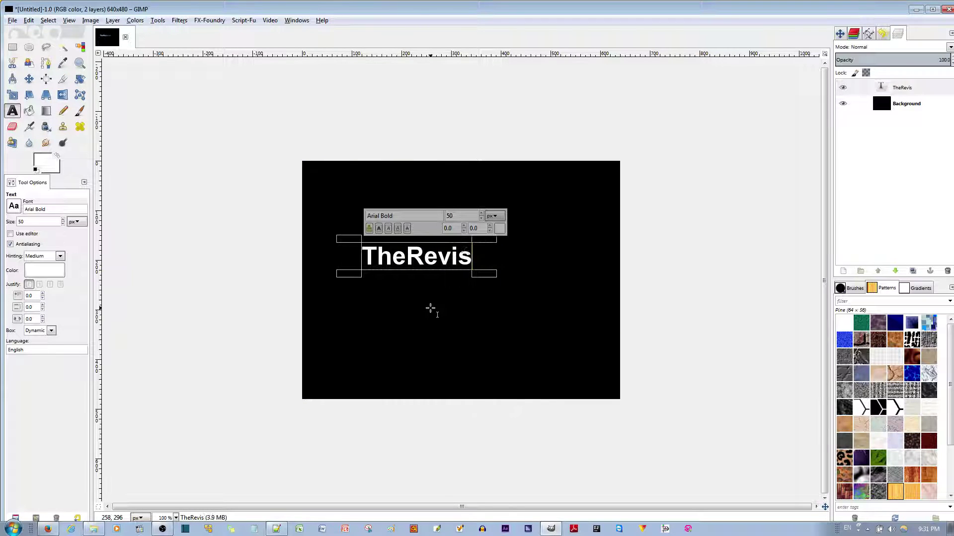
text(ionist.Org)
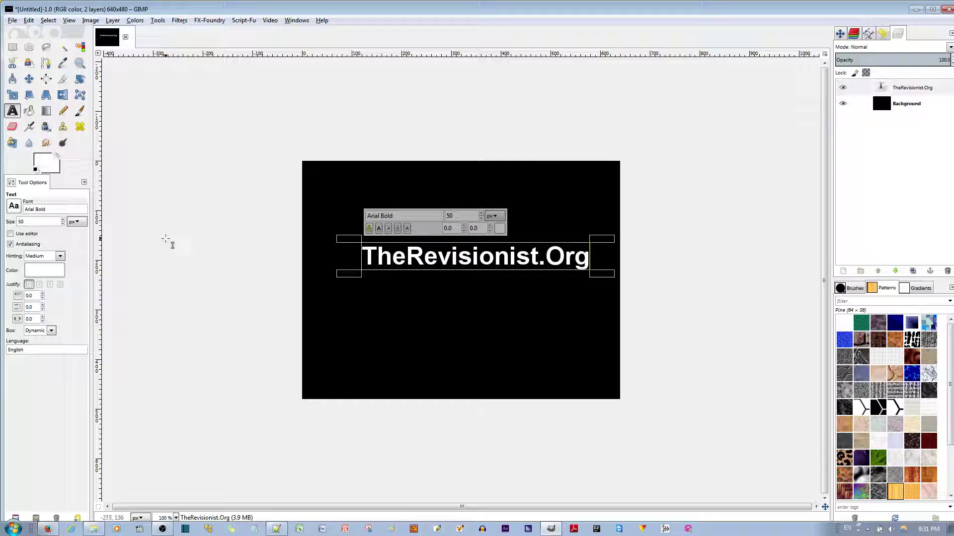
click(62, 220)
click(63, 220)
click(62, 220)
click(62, 220)
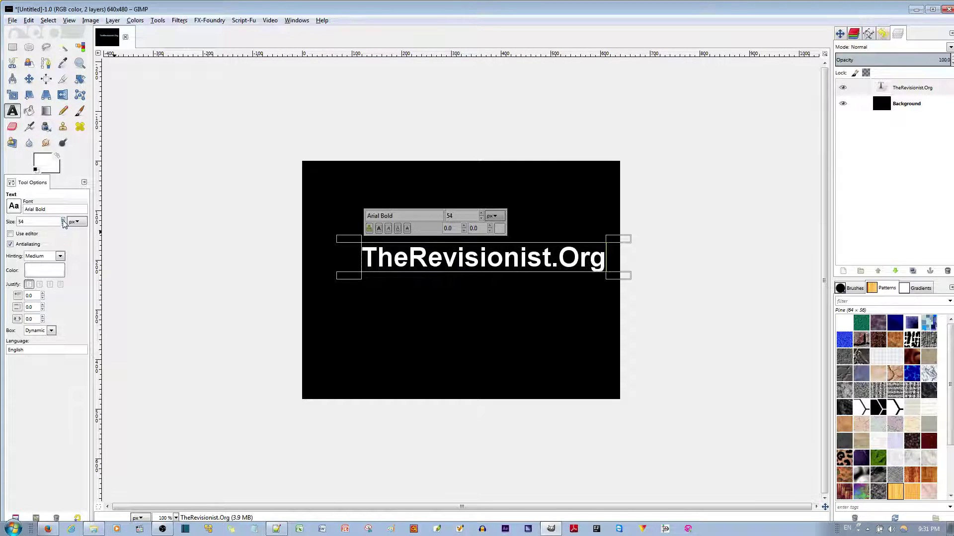
click(63, 221)
click(62, 220)
click(63, 221)
click(63, 220)
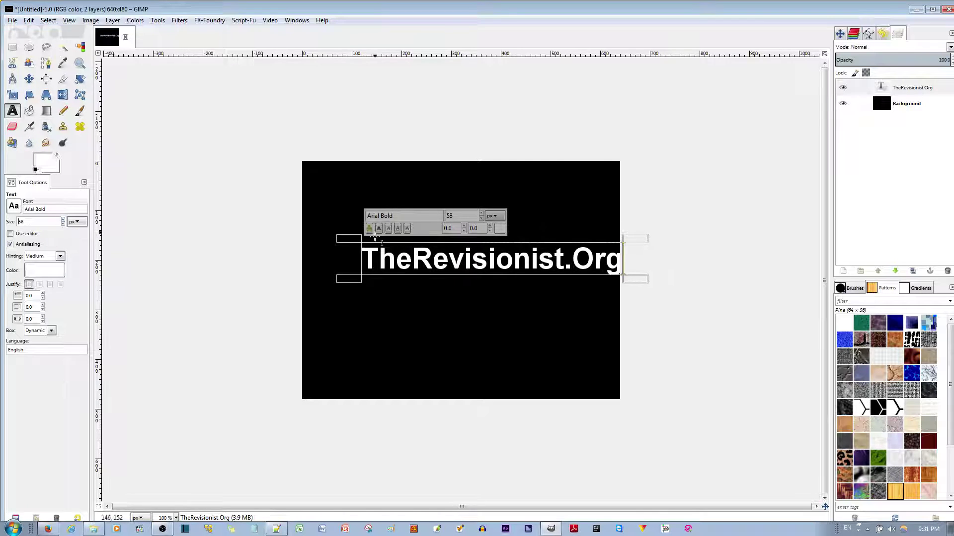
Step: Centre the text layer horizontally and vertically, then add a New from Visible layer
click(45, 79)
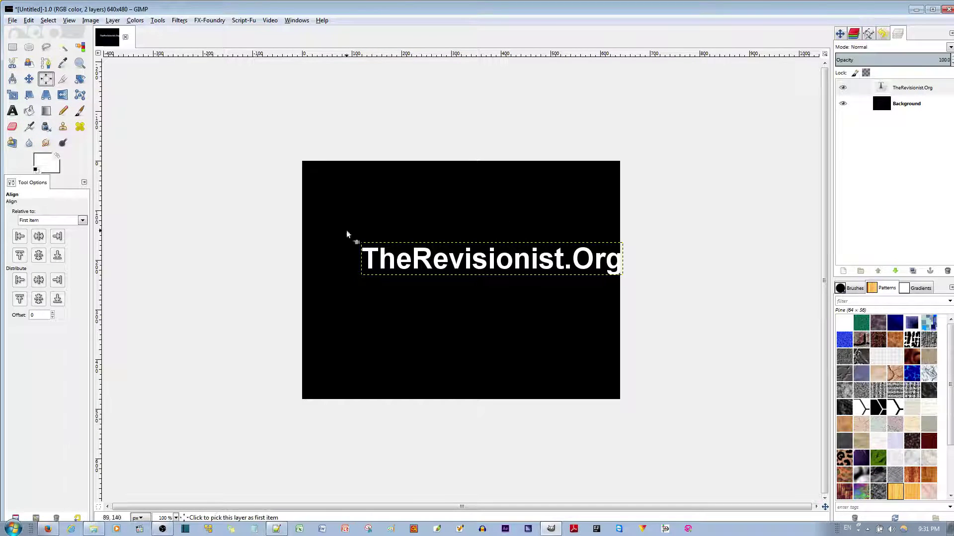
click(422, 263)
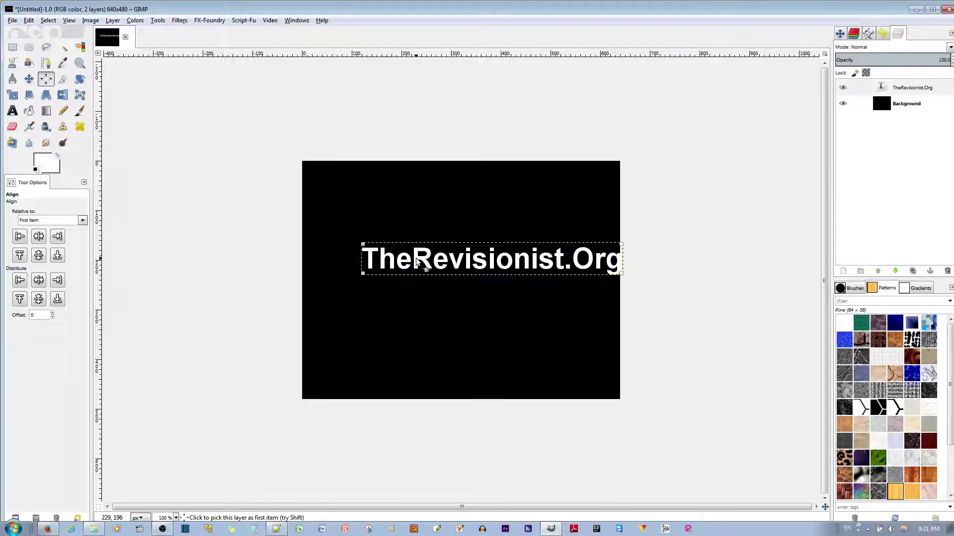
click(39, 236)
click(39, 255)
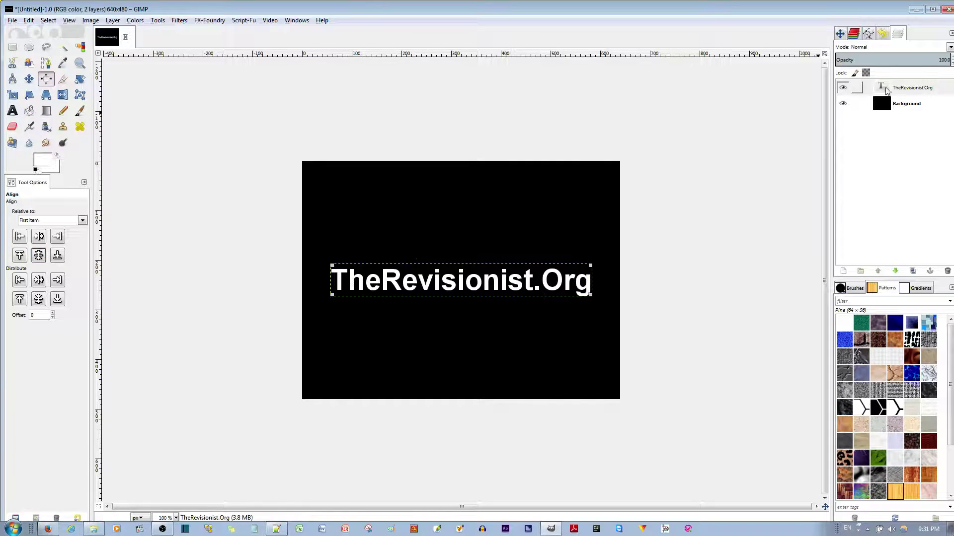
right_click(884, 88)
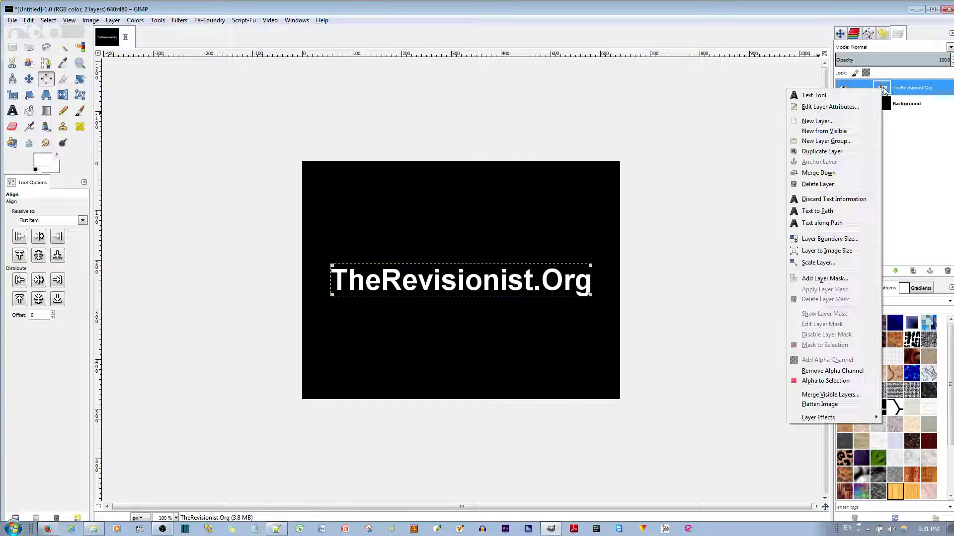
click(829, 134)
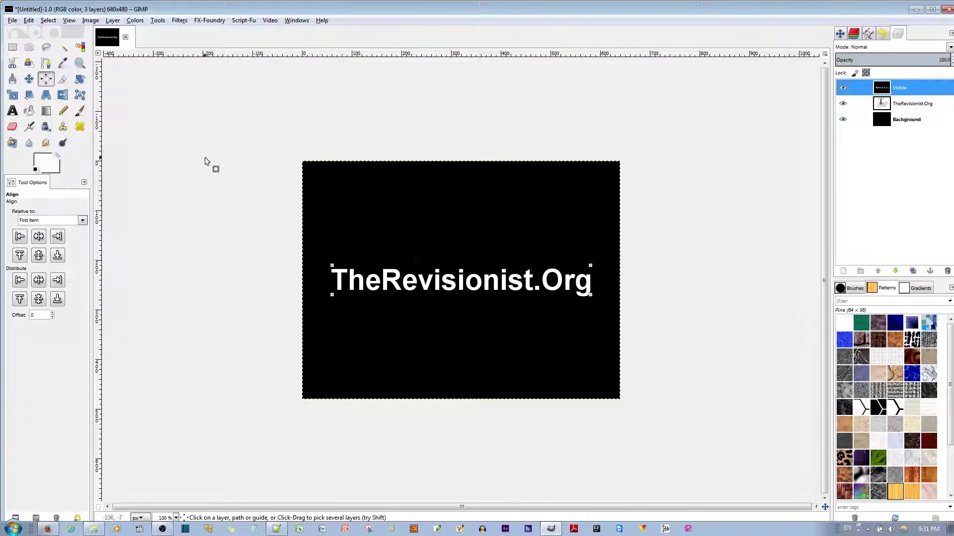
Step: Apply a Gaussian Blur with a 7.0 px horizontal radius to the Visible layer
click(179, 21)
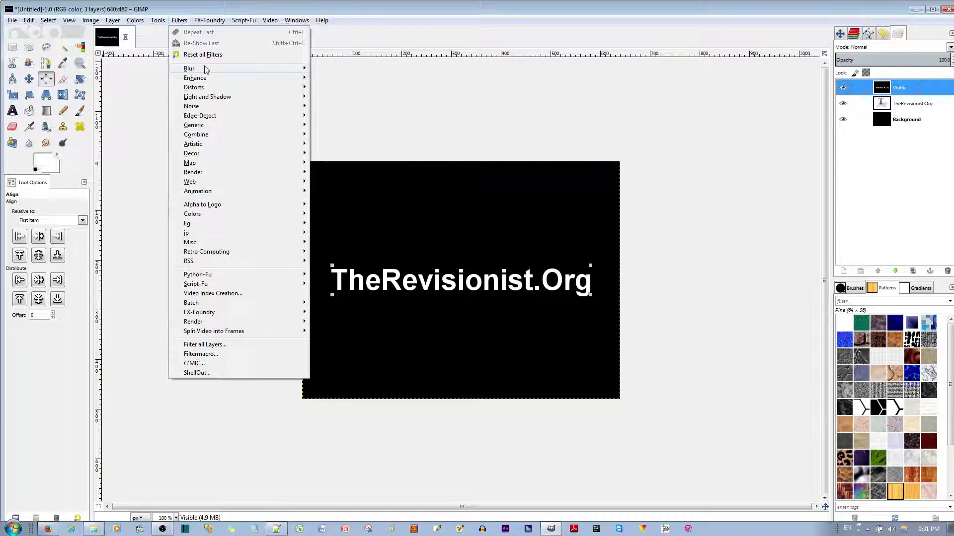
click(206, 69)
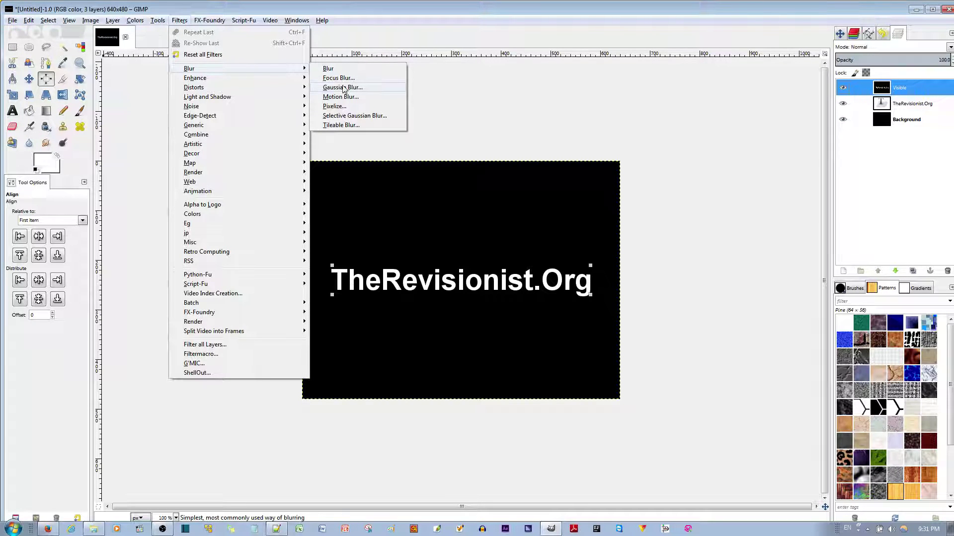
click(343, 87)
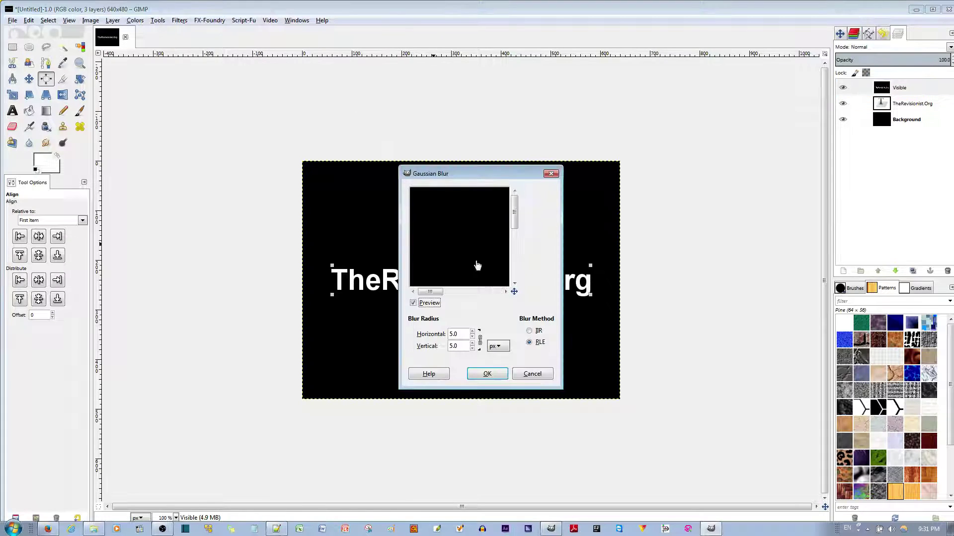
drag(514, 212, 514, 240)
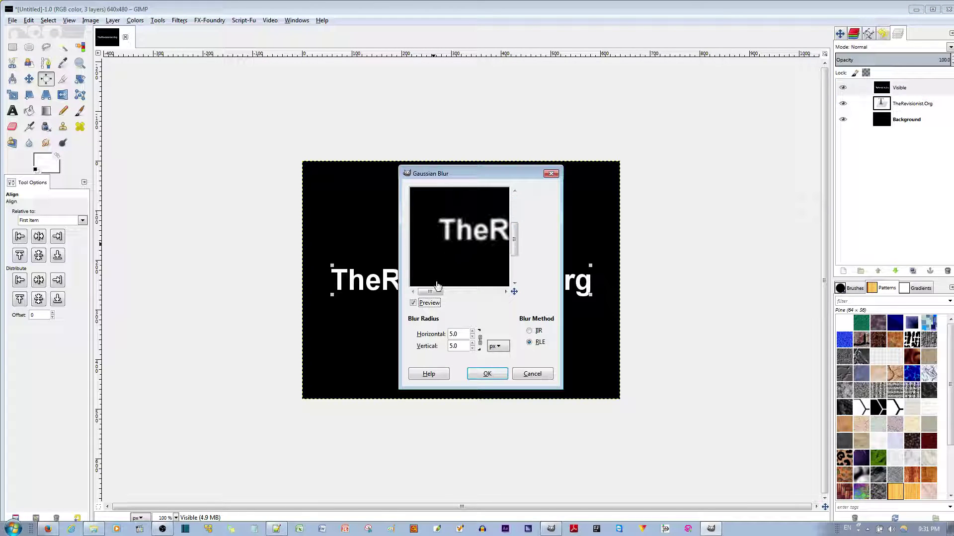
drag(430, 292, 438, 293)
double_click(461, 333)
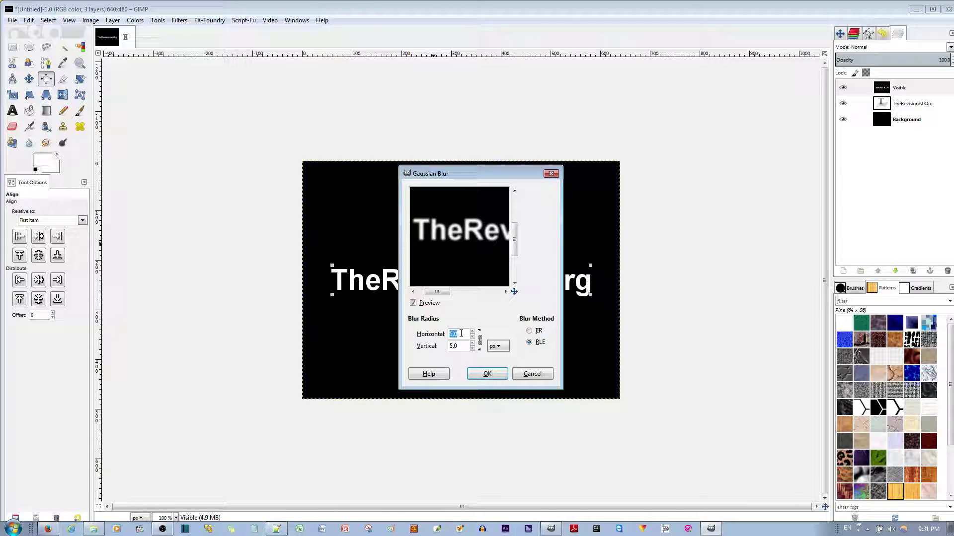
text(7)
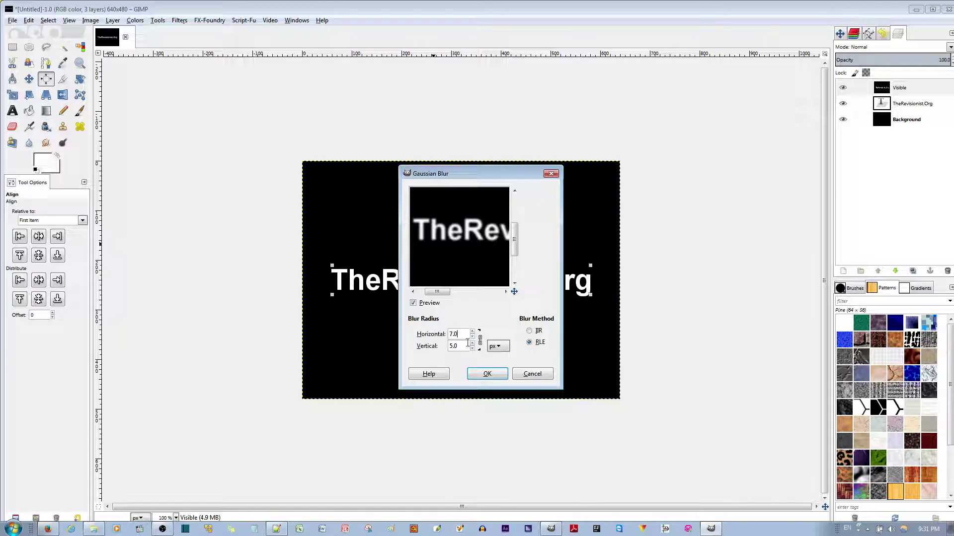
text(.0)
click(486, 373)
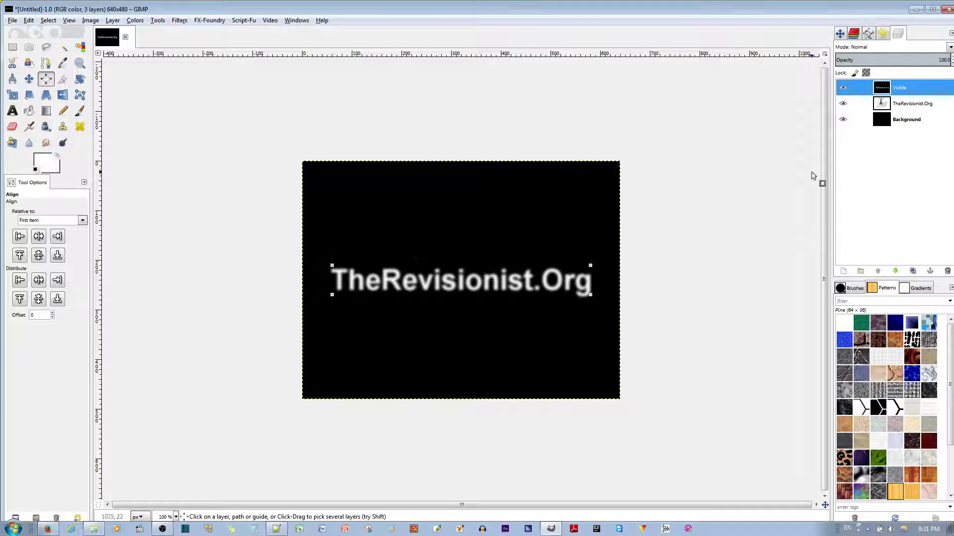
Step: Add a new transparent layer on top of the stack
right_click(876, 162)
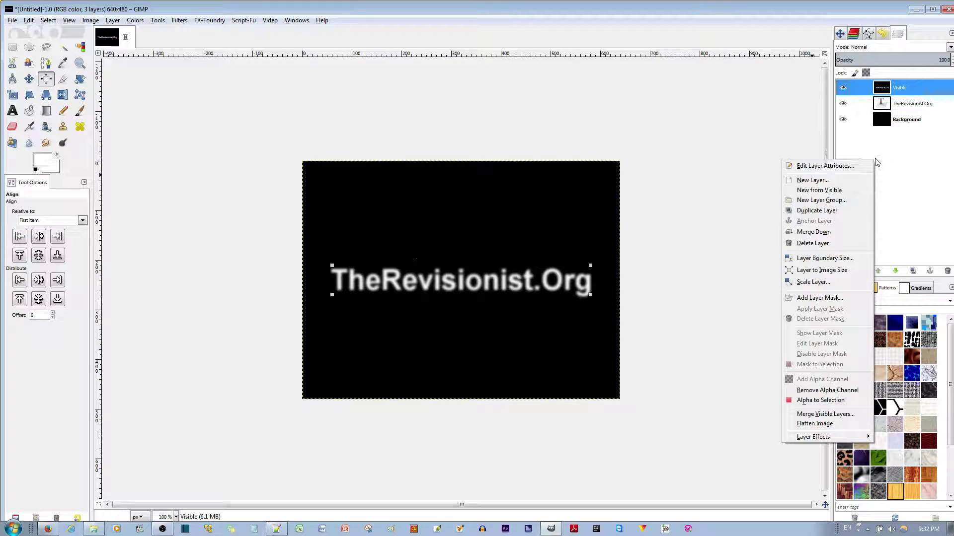
click(823, 182)
click(838, 258)
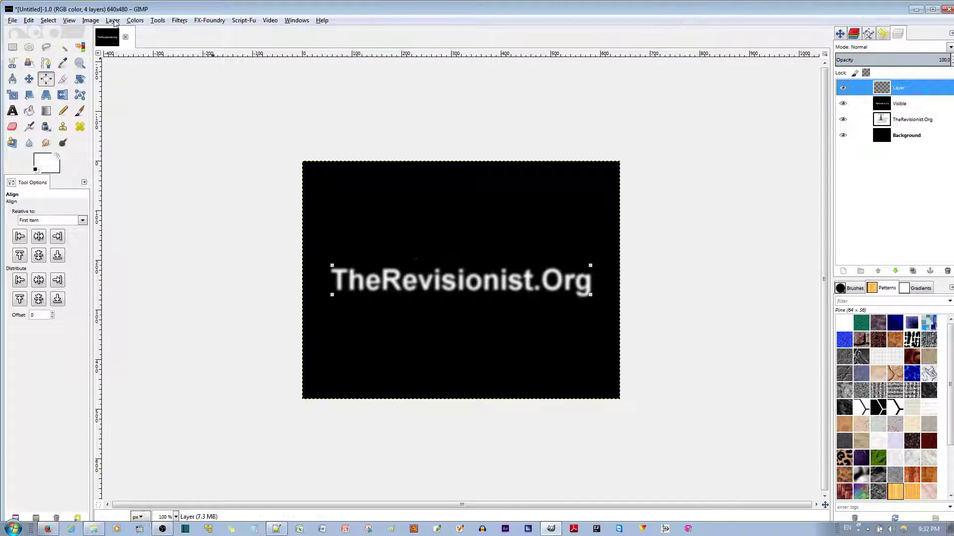
Step: Render Plasma clouds at turbulence 1.0 onto the new layer
click(180, 22)
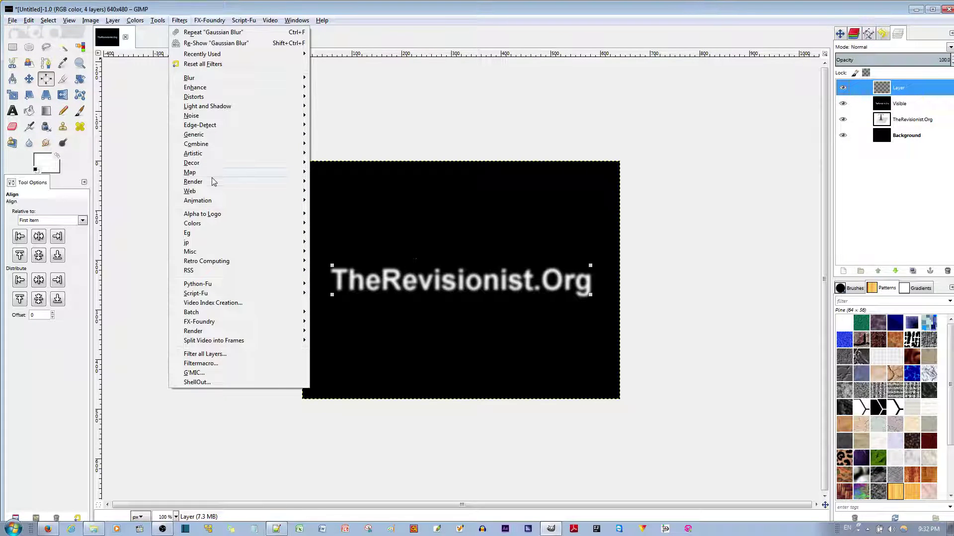
mouse_move(219, 183)
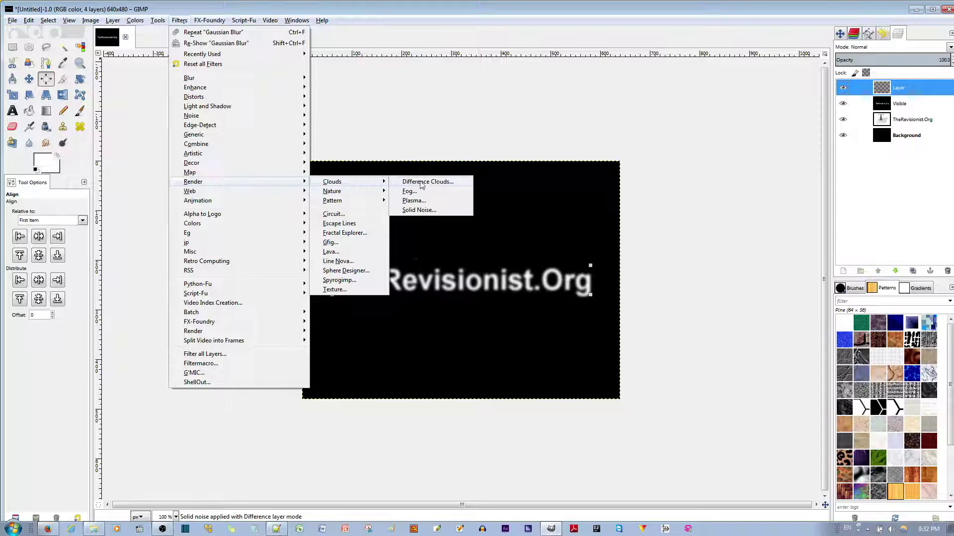
click(355, 187)
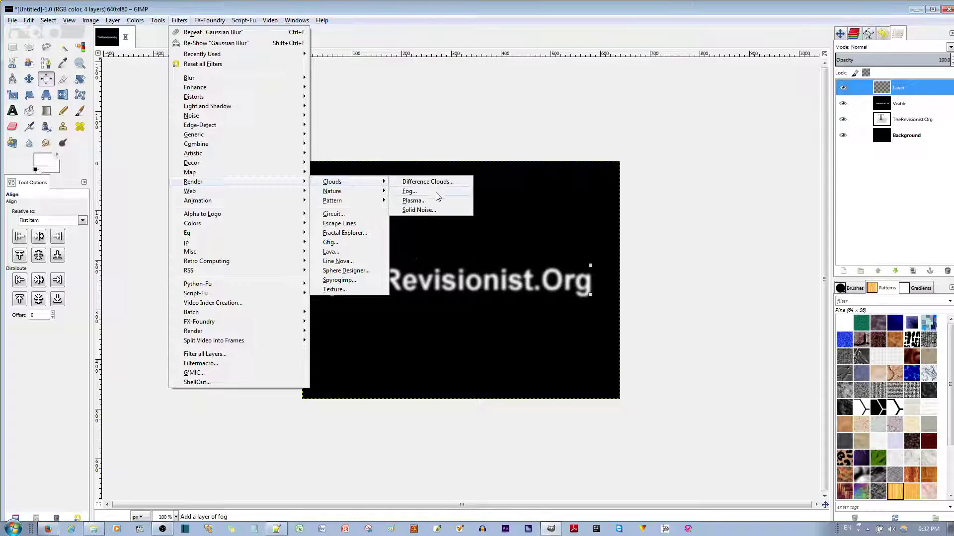
click(425, 201)
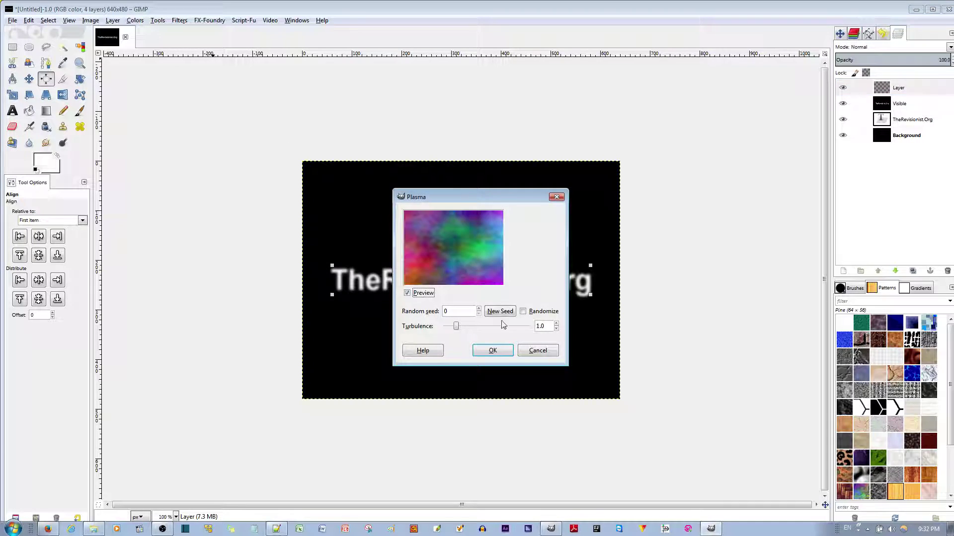
click(498, 347)
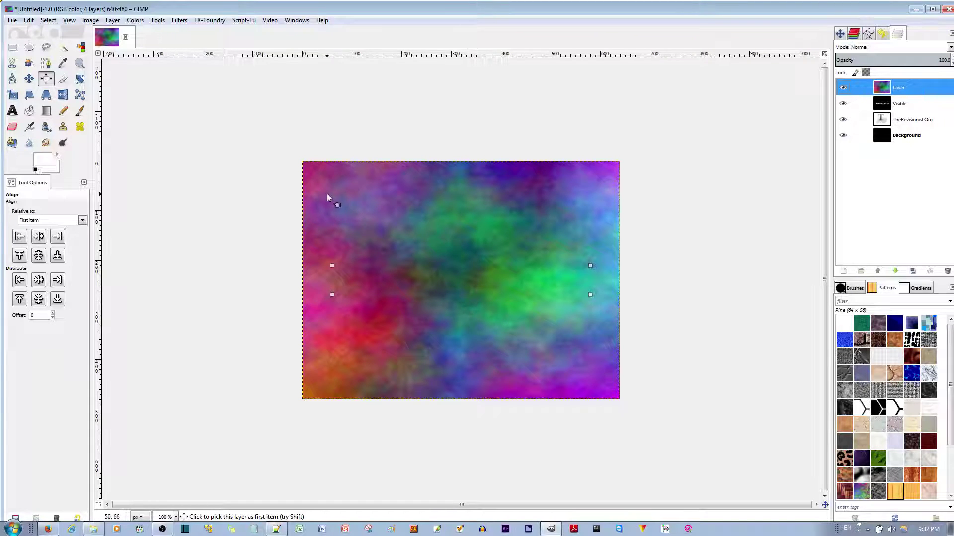
click(183, 21)
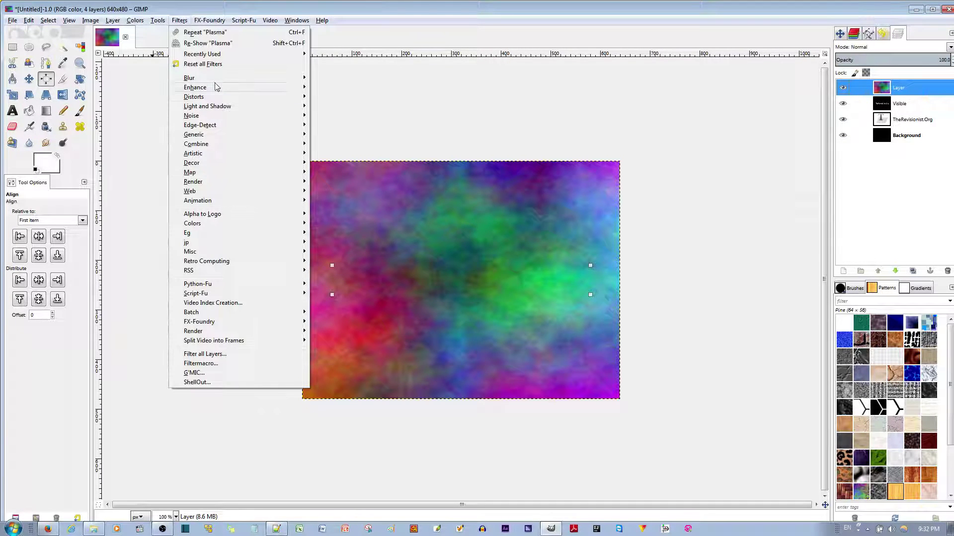
Step: Bump-map the plasma layer with the blurred Visible layer as map, depth 6
mouse_move(217, 185)
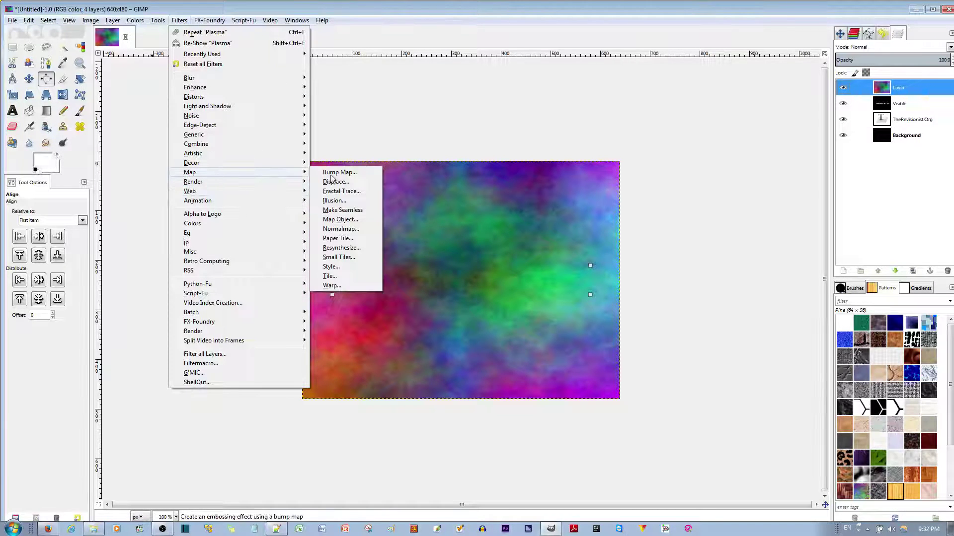
click(336, 173)
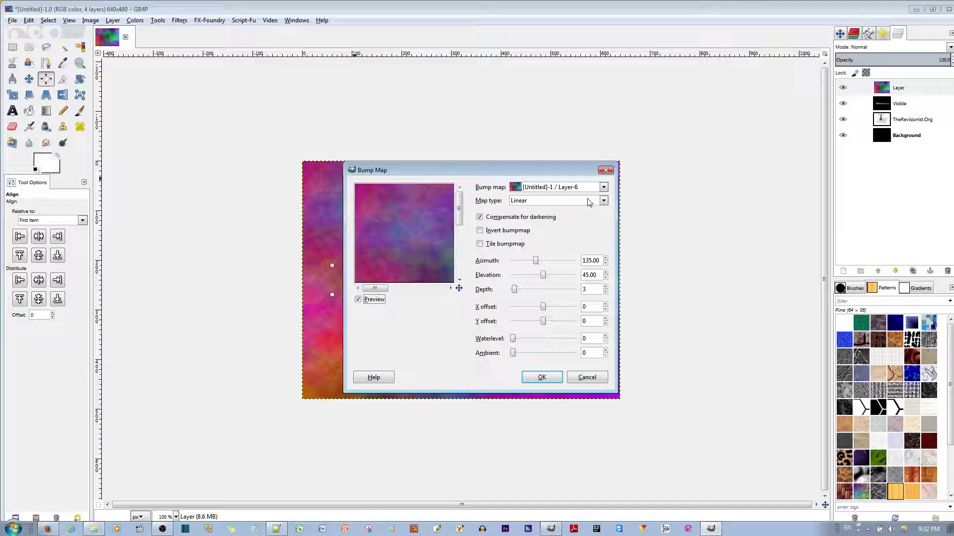
click(571, 187)
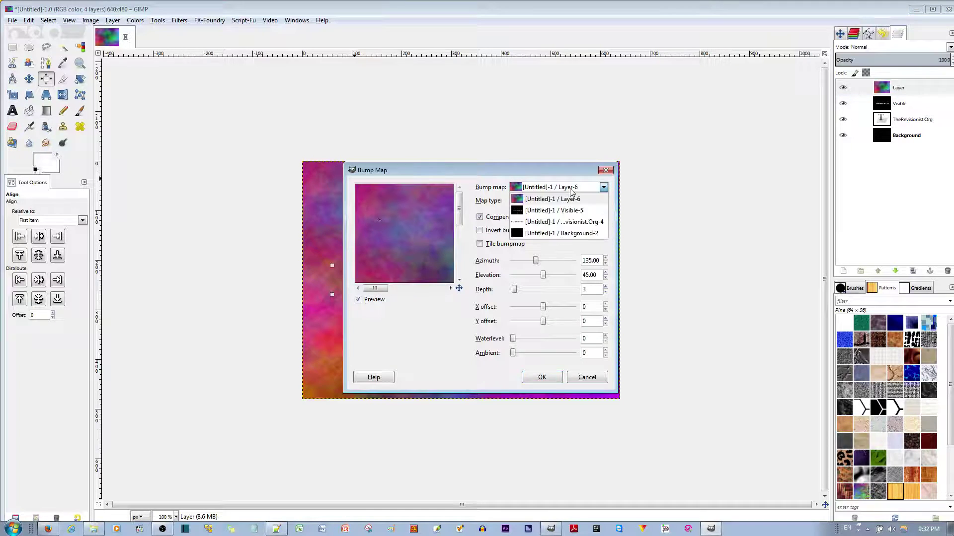
click(564, 215)
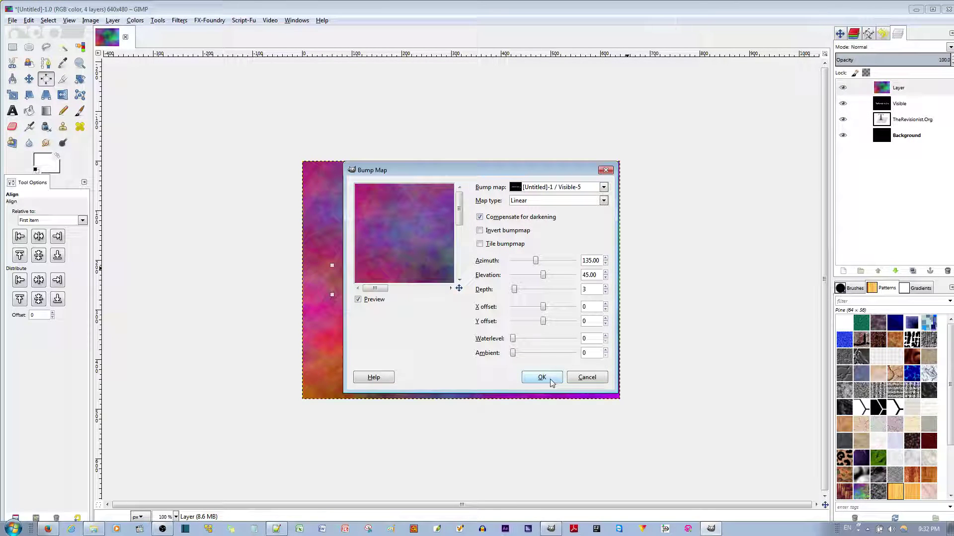
scroll(457, 283, down, 5)
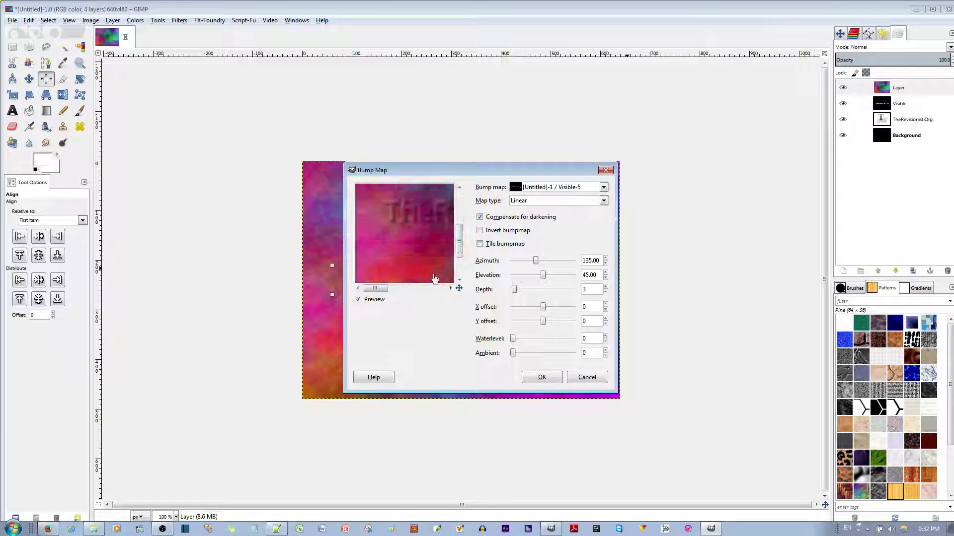
drag(386, 291, 389, 291)
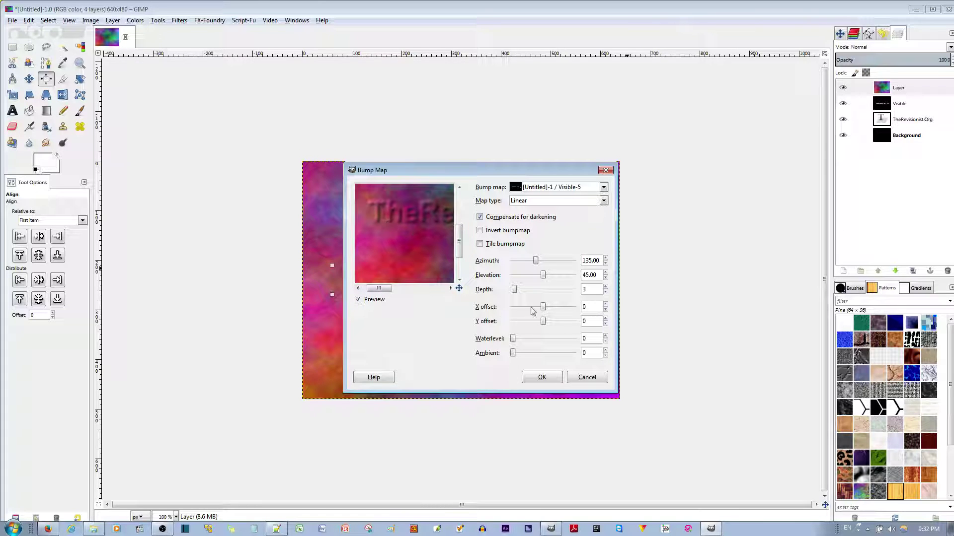
click(512, 290)
double_click(591, 289)
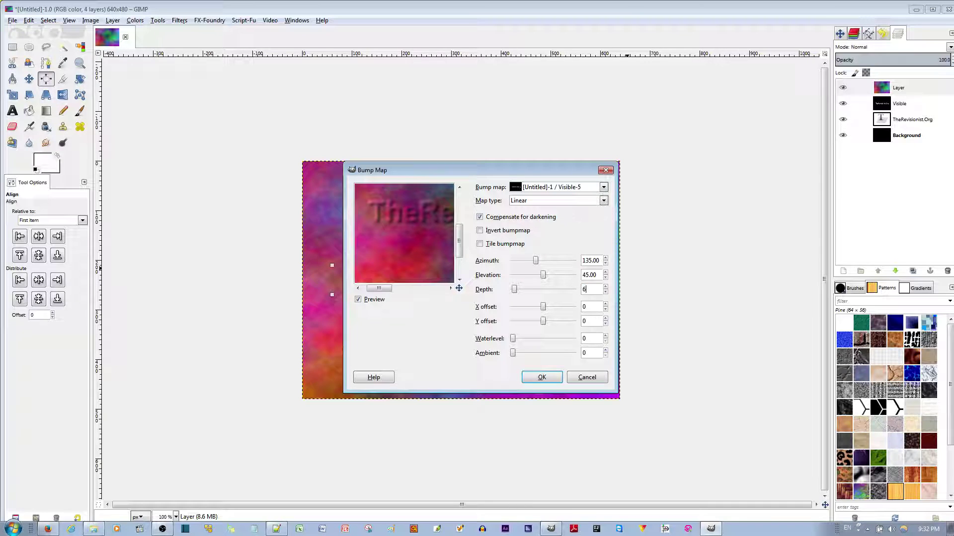
key(Tab)
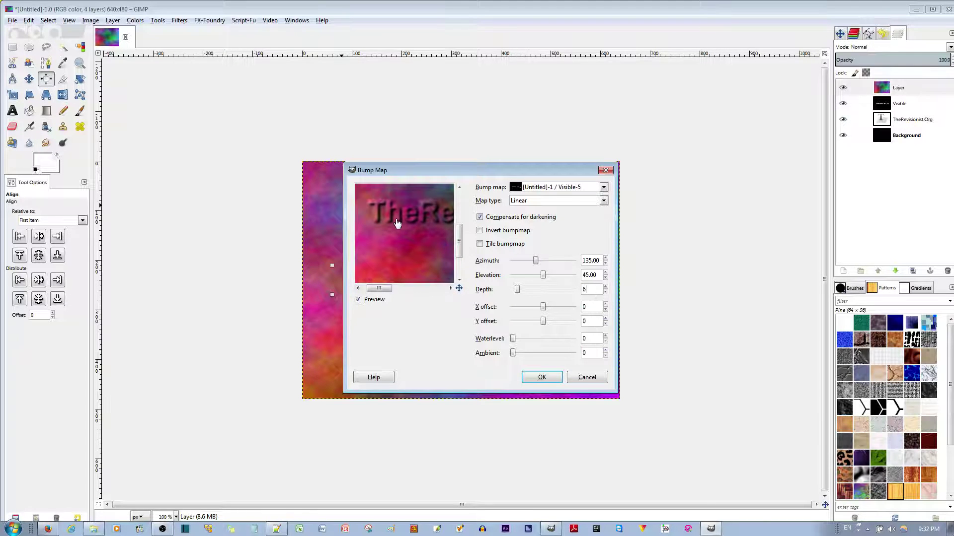
click(542, 379)
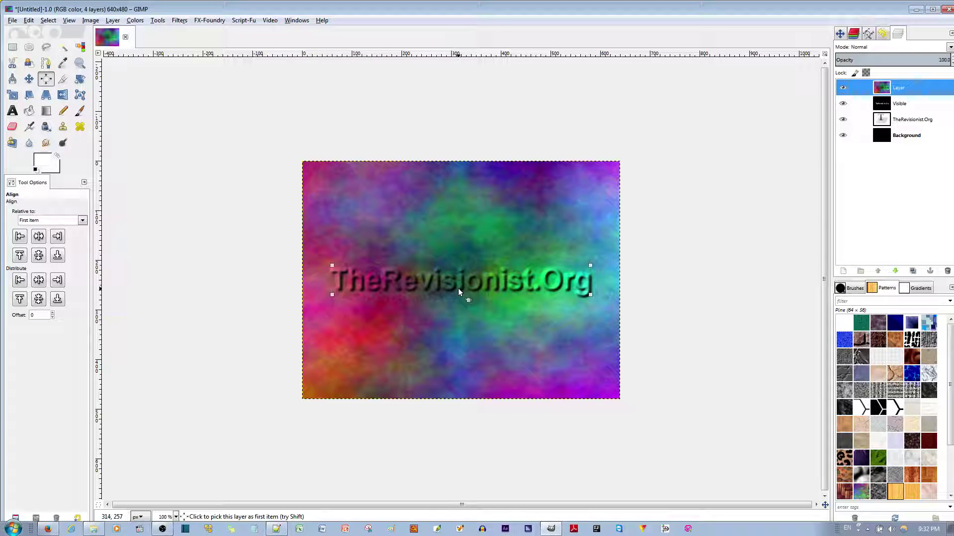
Step: Add a fully opaque white layer mask to the plasma layer
right_click(886, 89)
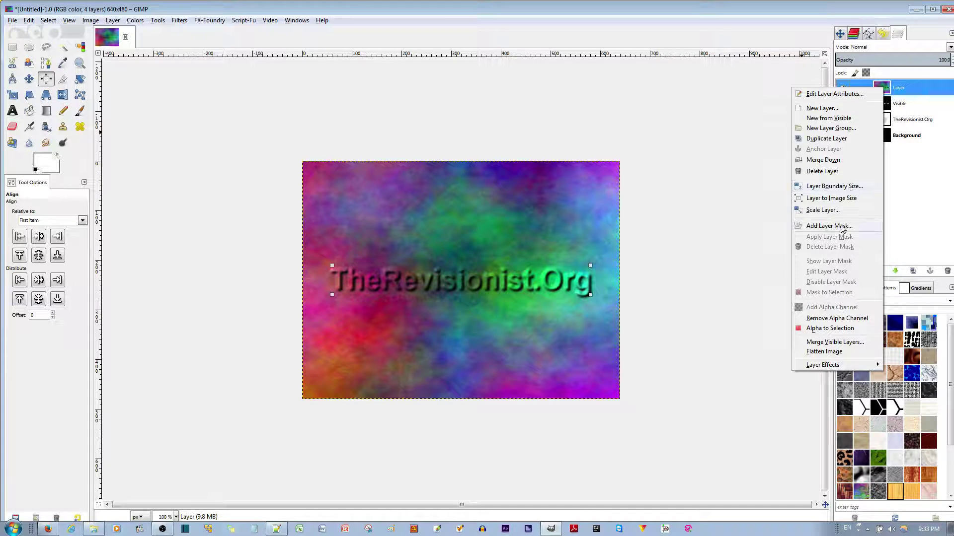
click(843, 227)
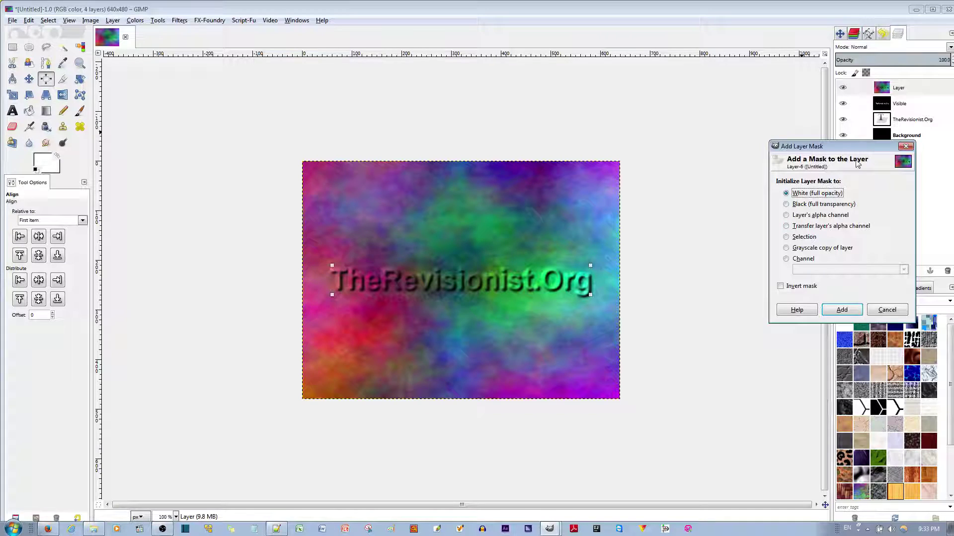
click(803, 195)
click(843, 310)
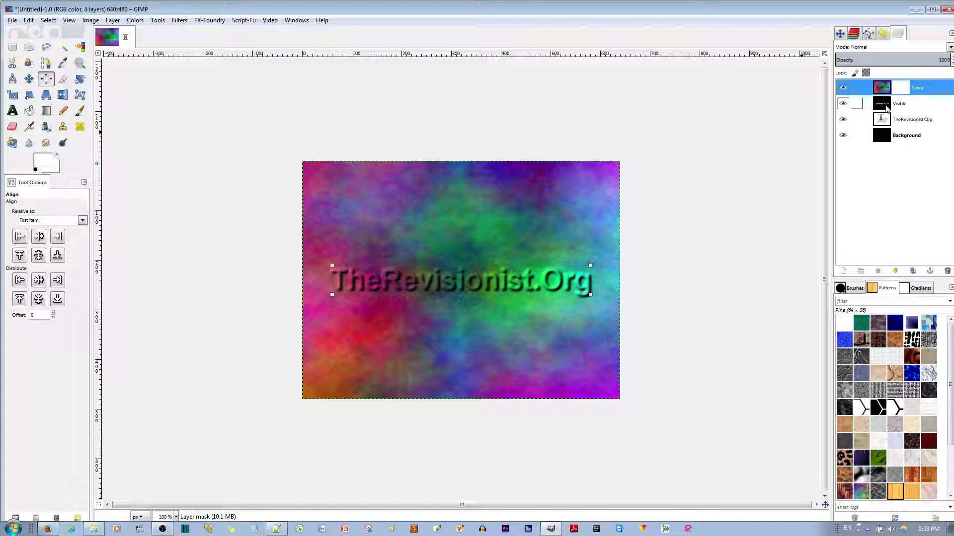
Step: Copy the Visible layer, paste it into the plasma layer's mask, and anchor it
click(882, 108)
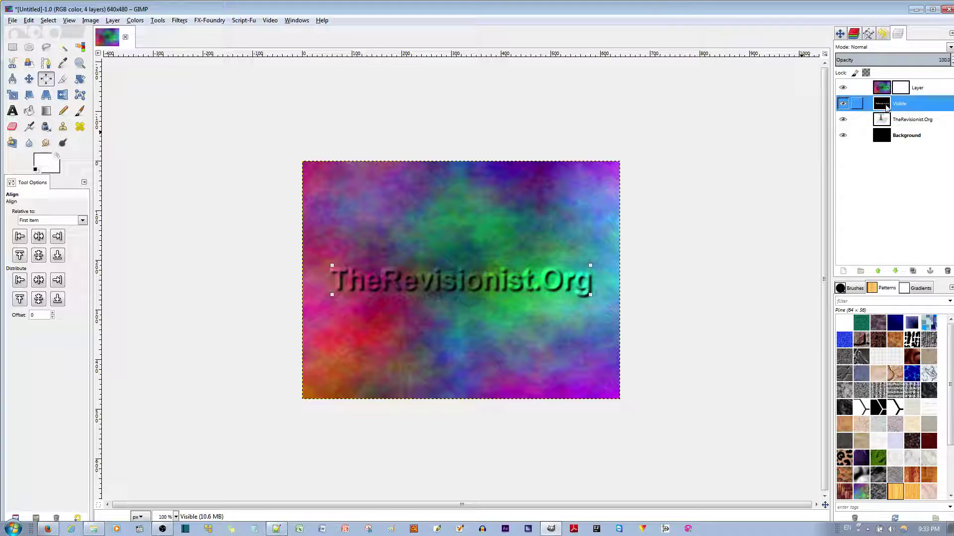
key(ctrl+c)
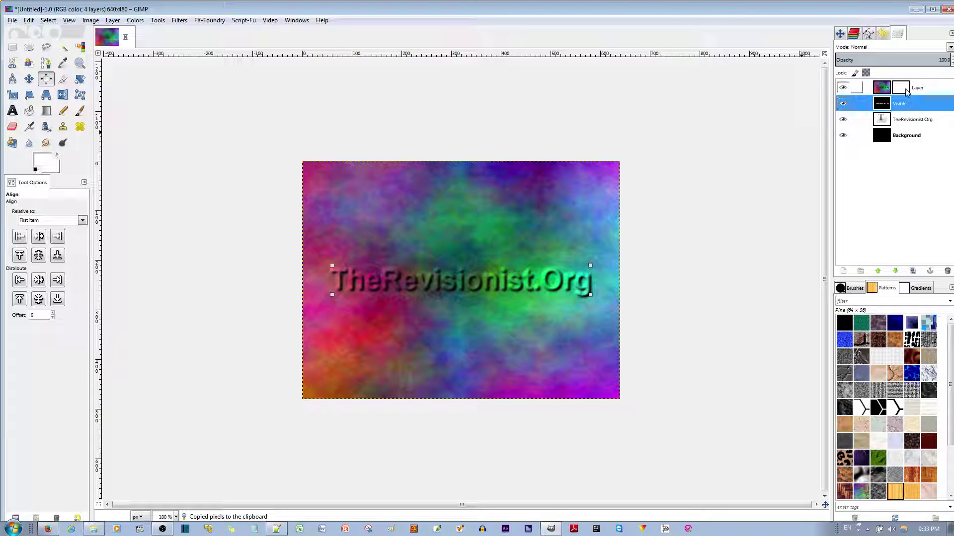
click(900, 92)
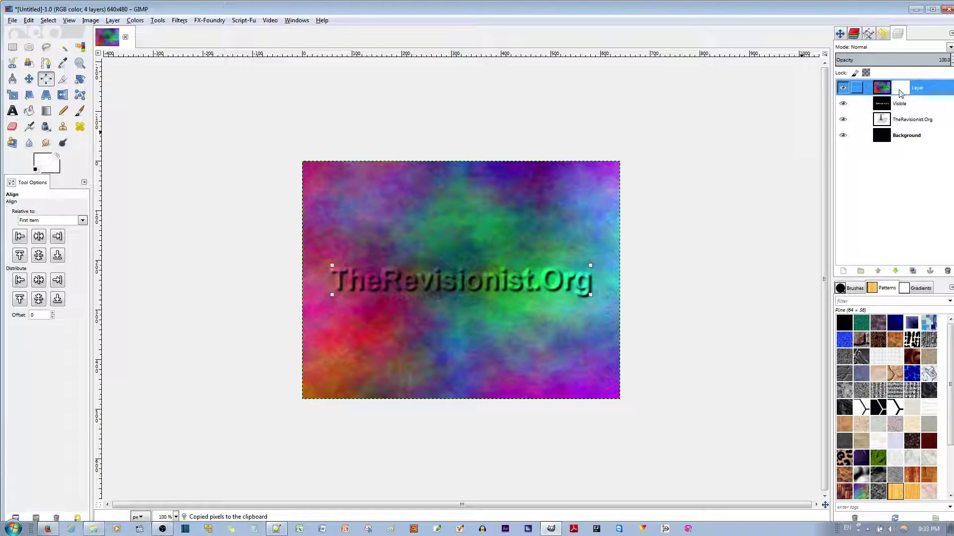
key(ctrl+v)
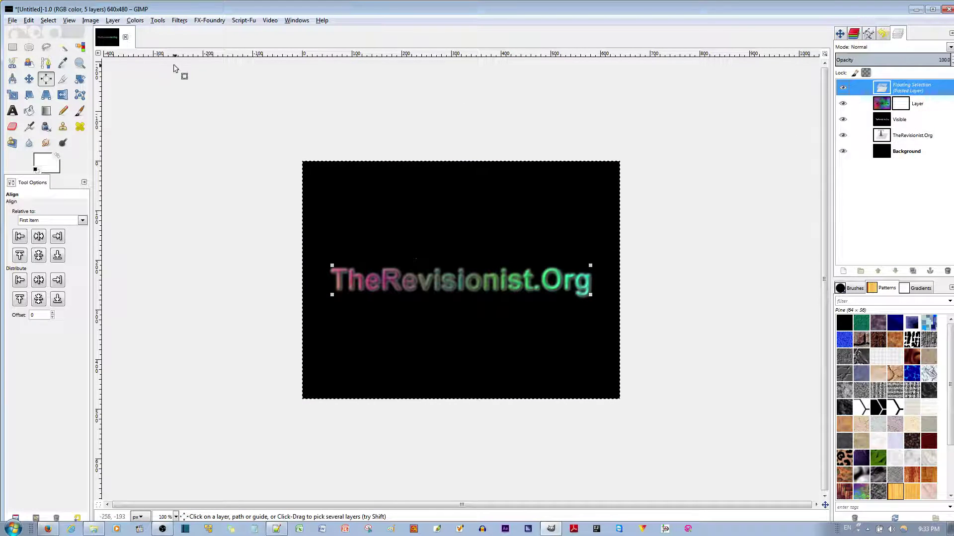
click(113, 21)
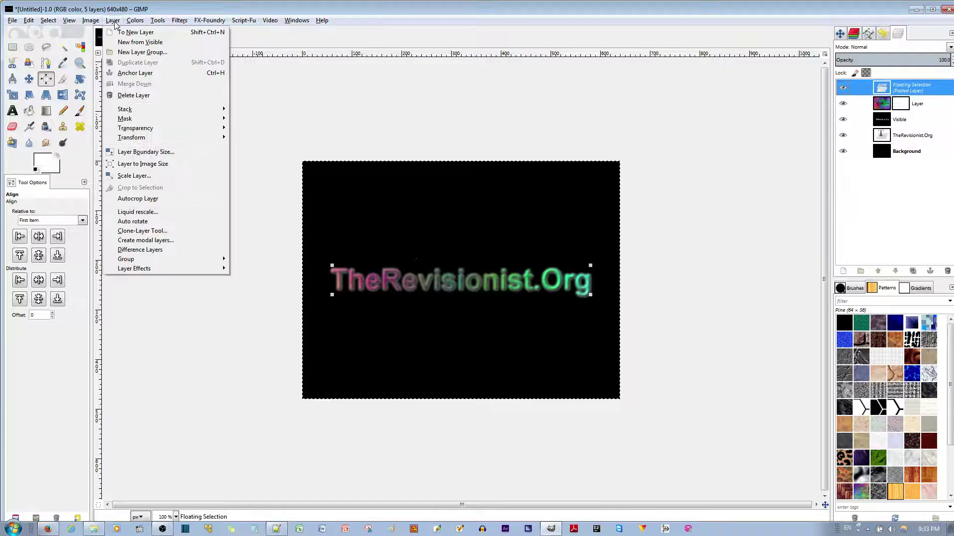
click(135, 73)
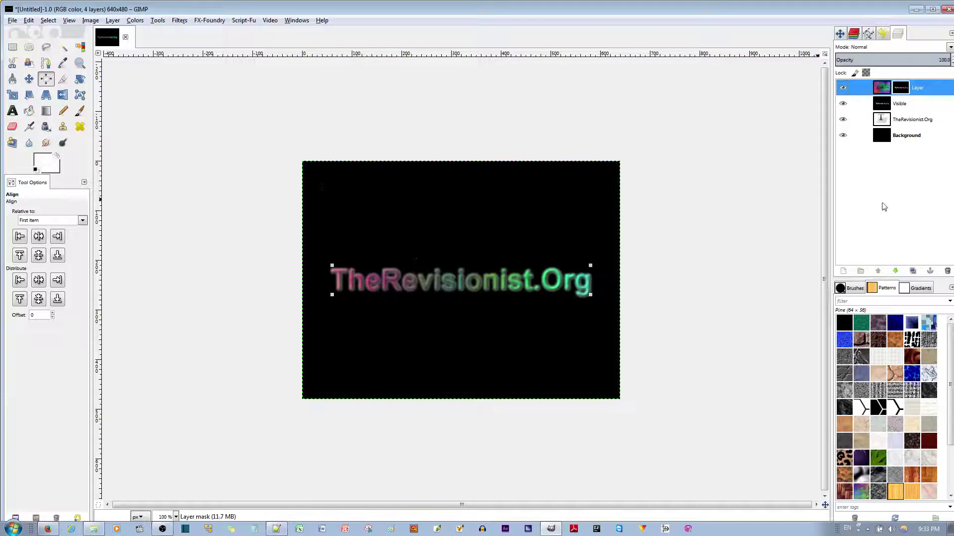
Step: Add a new transparent layer named Layer #1
right_click(875, 186)
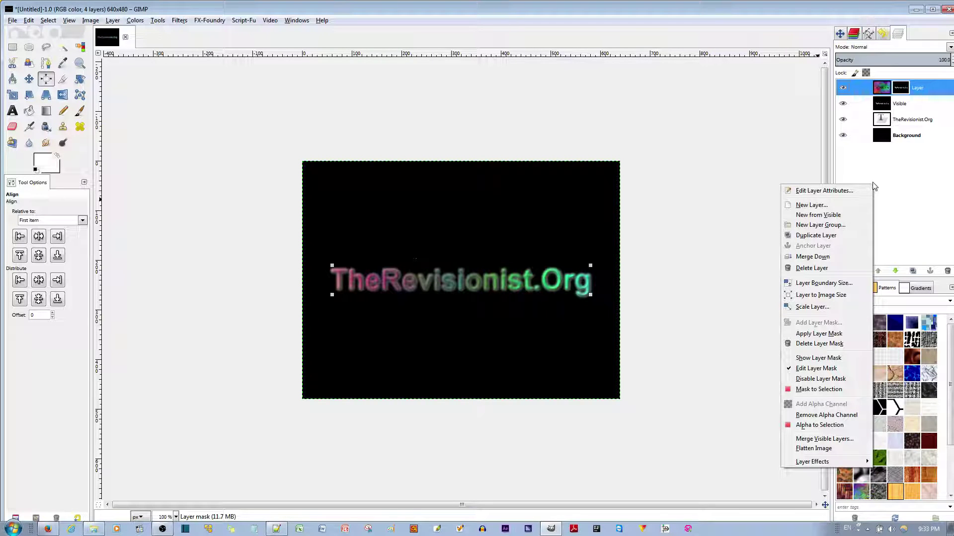
click(839, 205)
click(852, 290)
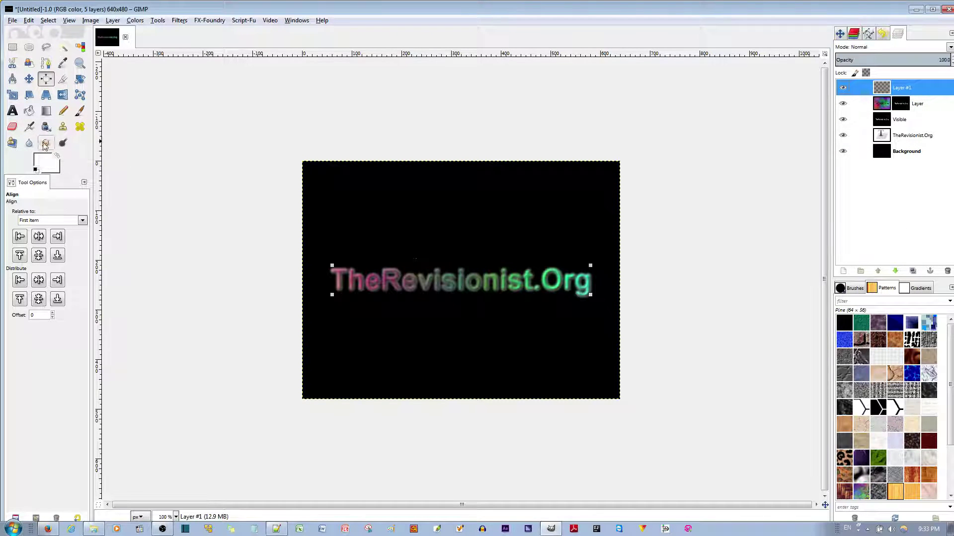
Step: Bucket-fill Layer #1 orange and move it just below the plasma Layer
click(43, 160)
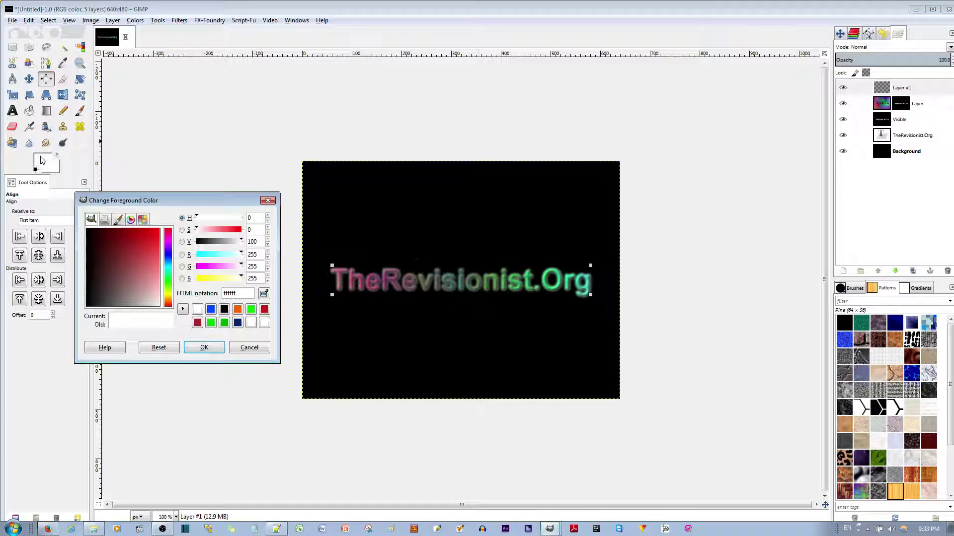
click(238, 309)
click(214, 348)
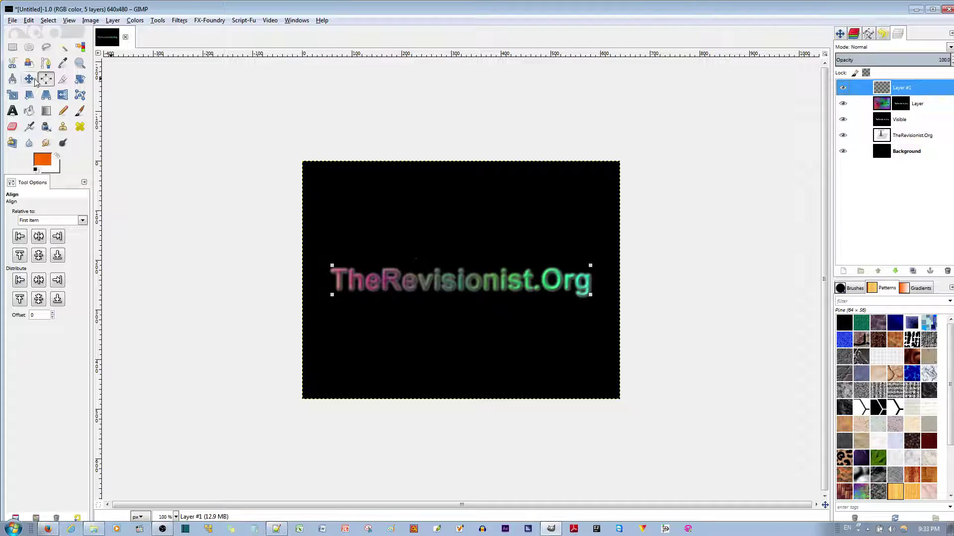
click(30, 112)
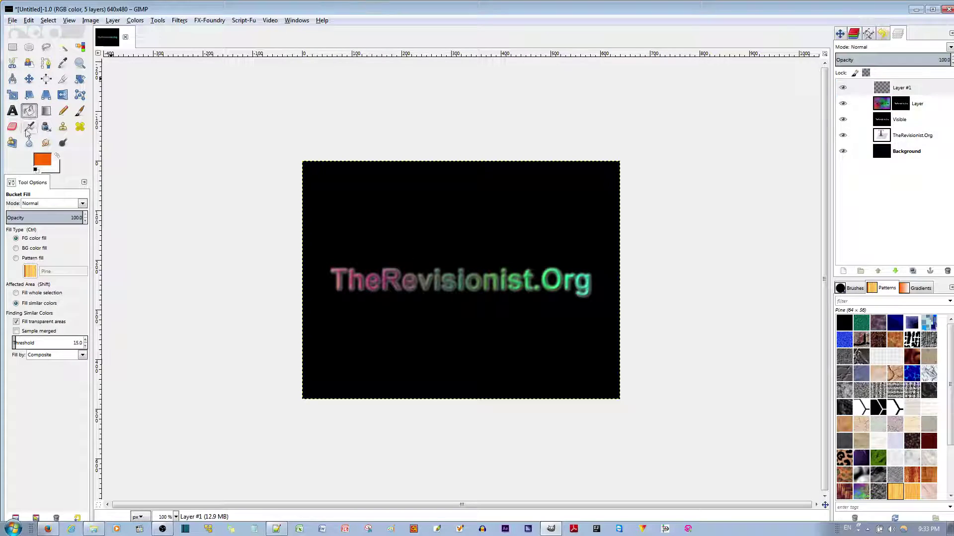
click(424, 208)
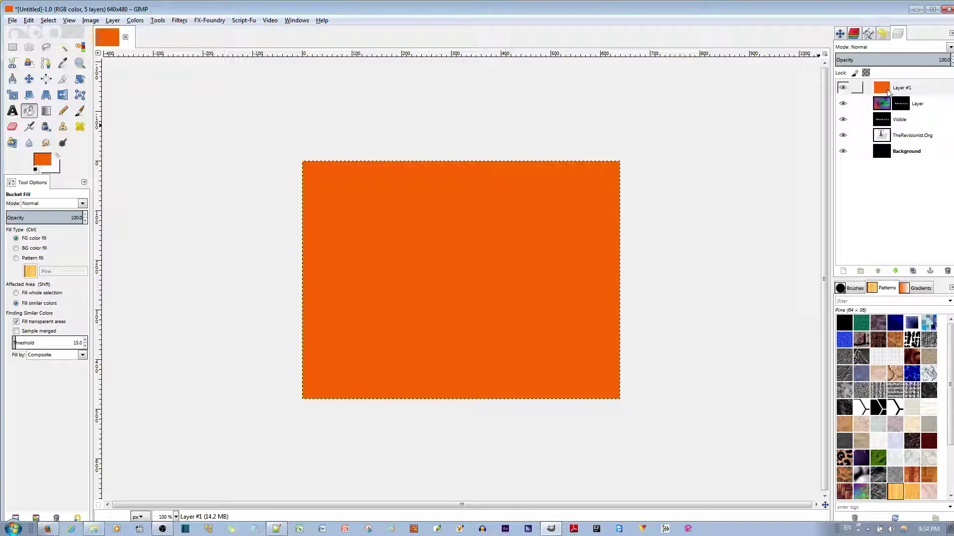
drag(882, 94, 881, 115)
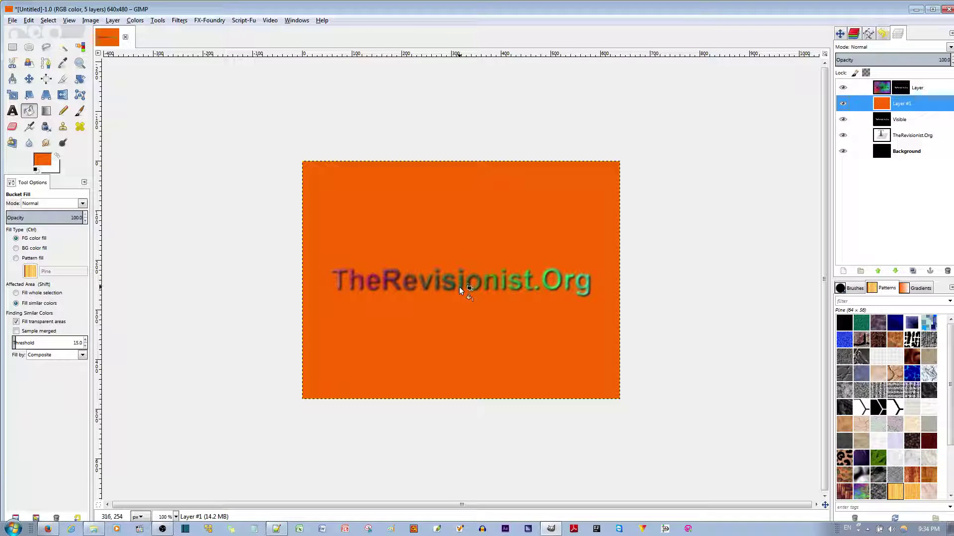
click(903, 93)
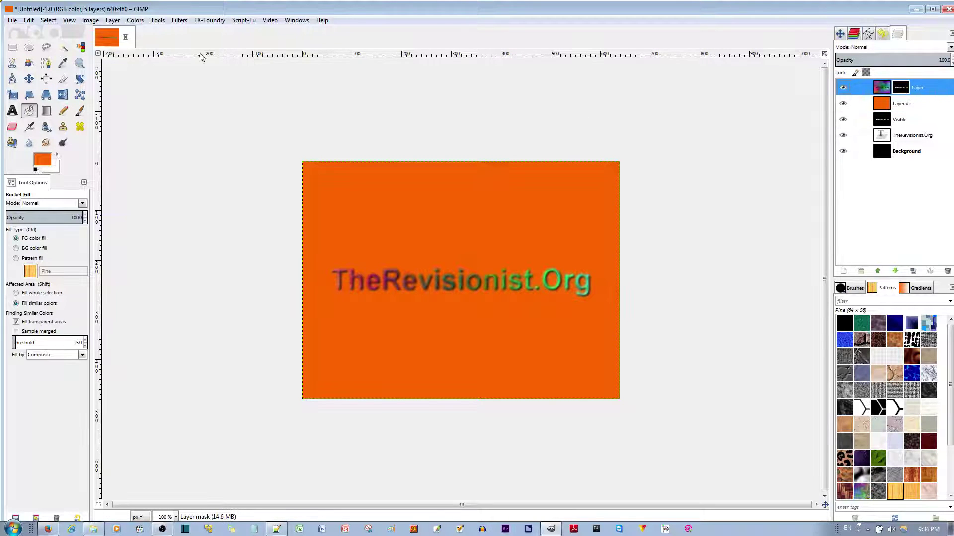
Step: Apply Levels to the plasma mask: gamma 0.16 and white input point 68
click(133, 21)
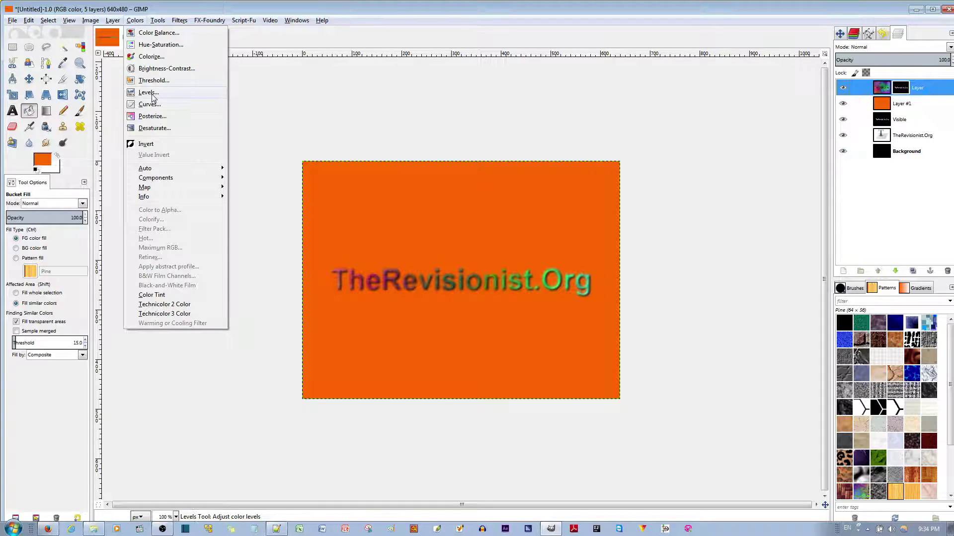
click(150, 93)
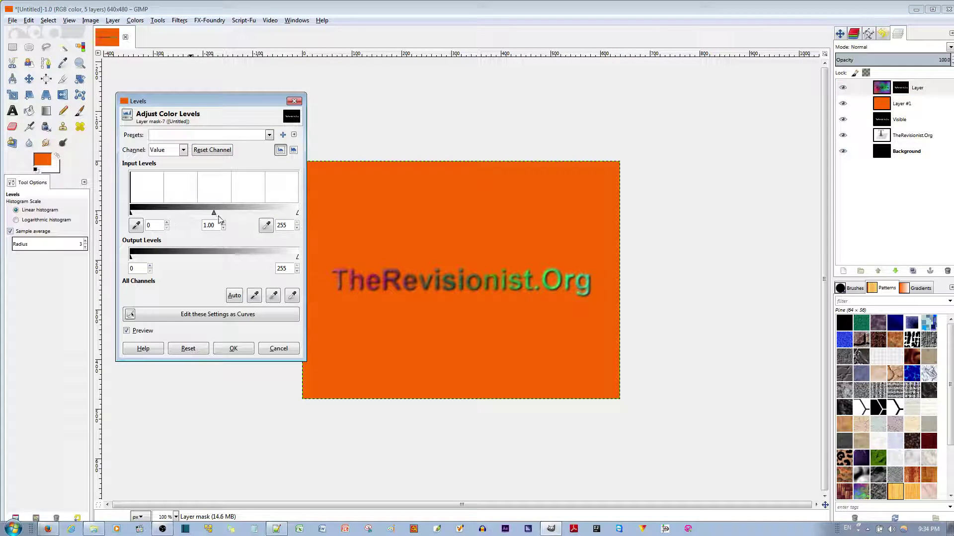
drag(214, 215, 172, 217)
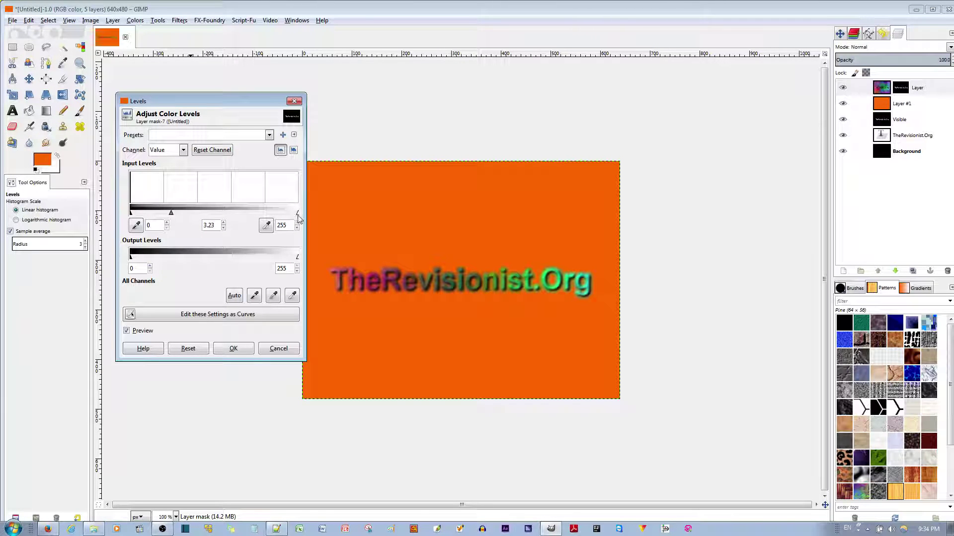
drag(295, 213, 173, 217)
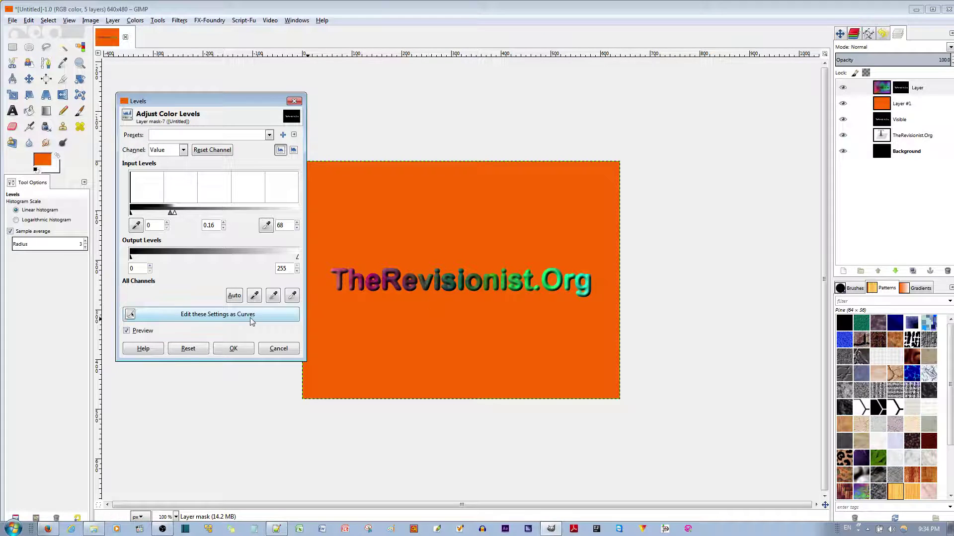
click(237, 347)
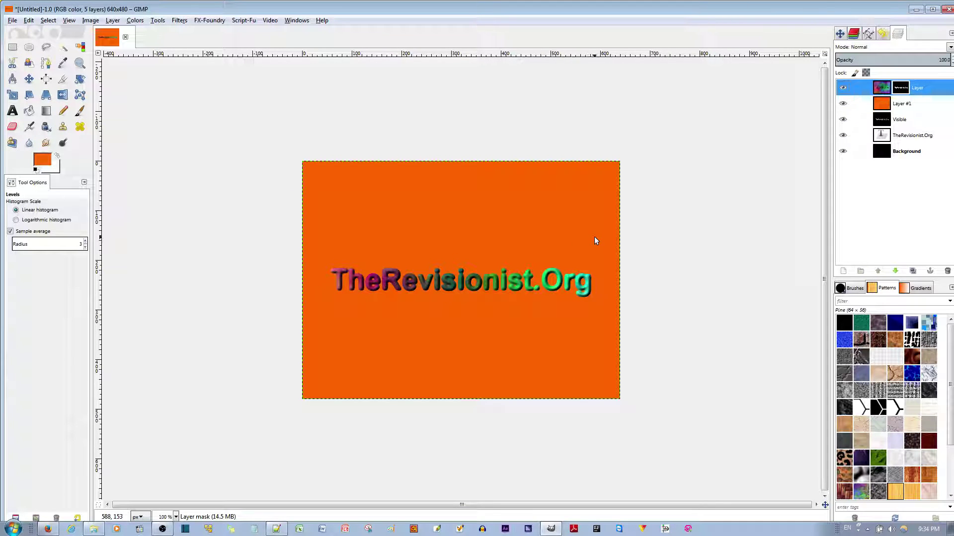
Step: Hide Layer #1 and the plasma Layer, then invert the Visible layer's colours
click(879, 123)
click(843, 103)
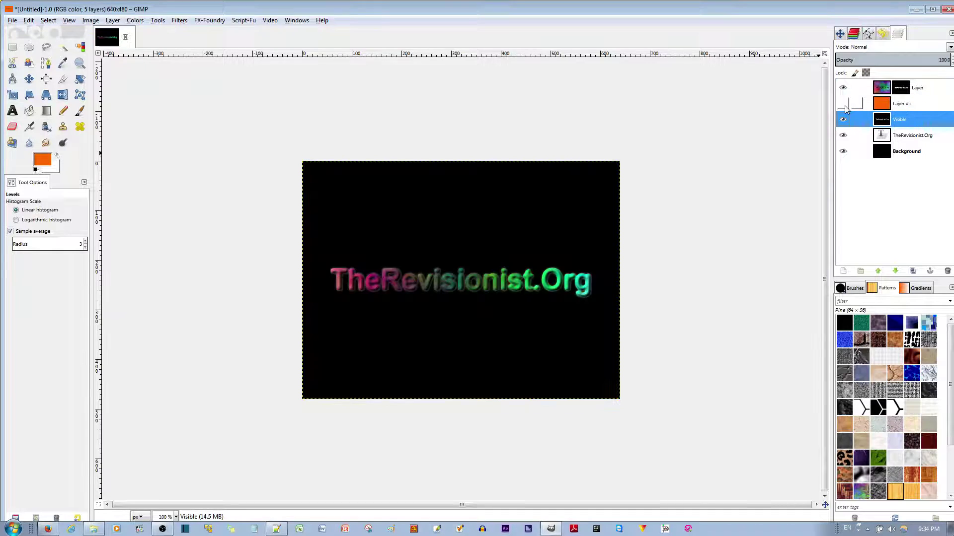
click(843, 88)
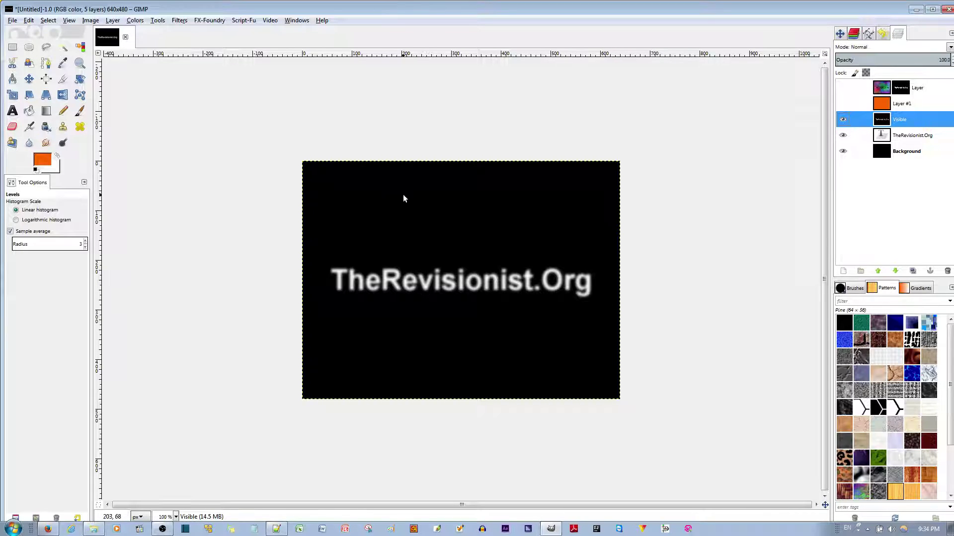
click(136, 21)
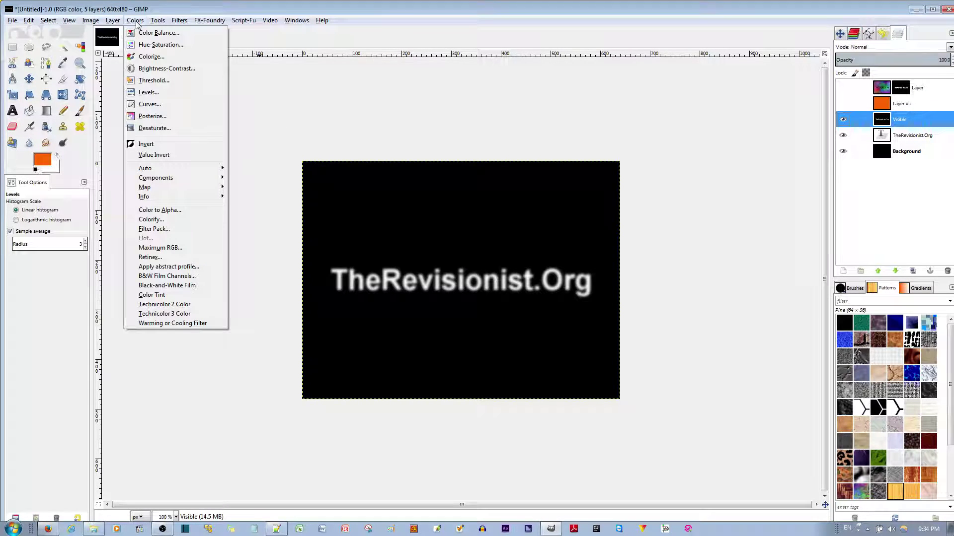
click(147, 144)
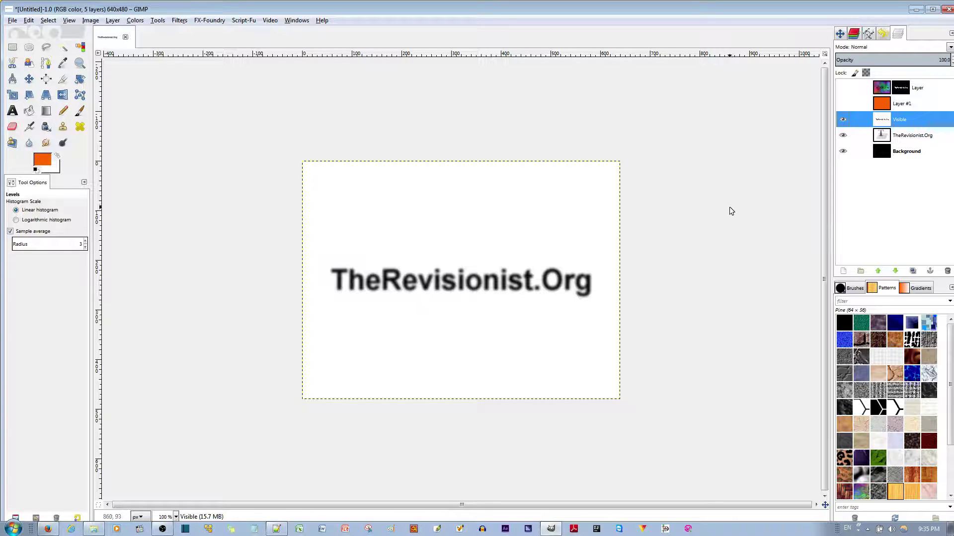
Step: Show both layers again and move the Visible layer above the orange Layer #1
click(844, 105)
click(843, 88)
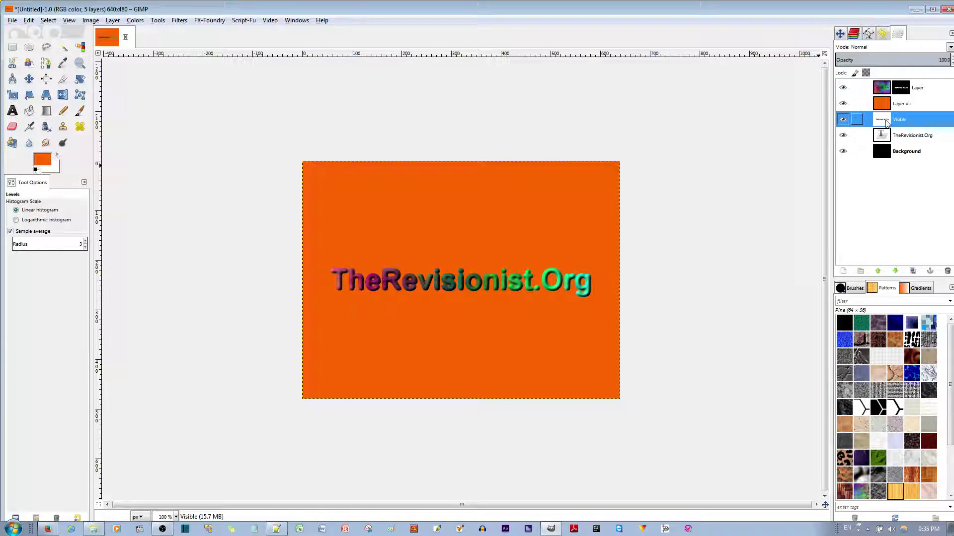
drag(886, 122, 885, 102)
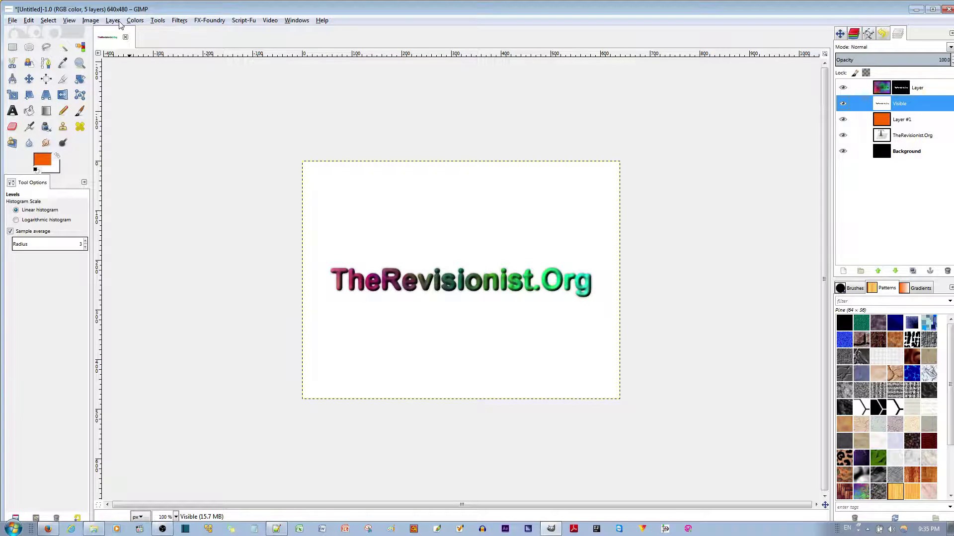
Step: Apply Color to Alpha with white to the Visible layer, leaving dark text shapes over orange
click(113, 21)
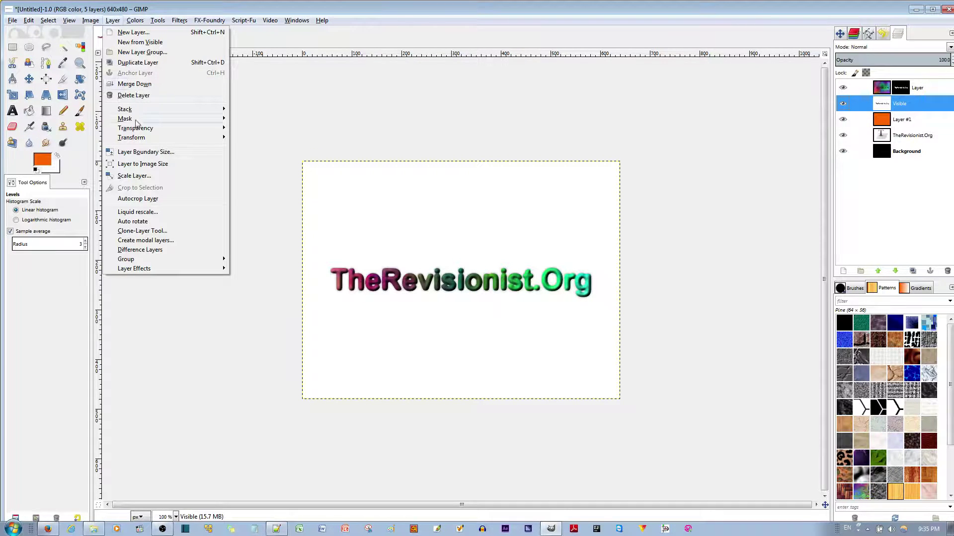
mouse_move(232, 131)
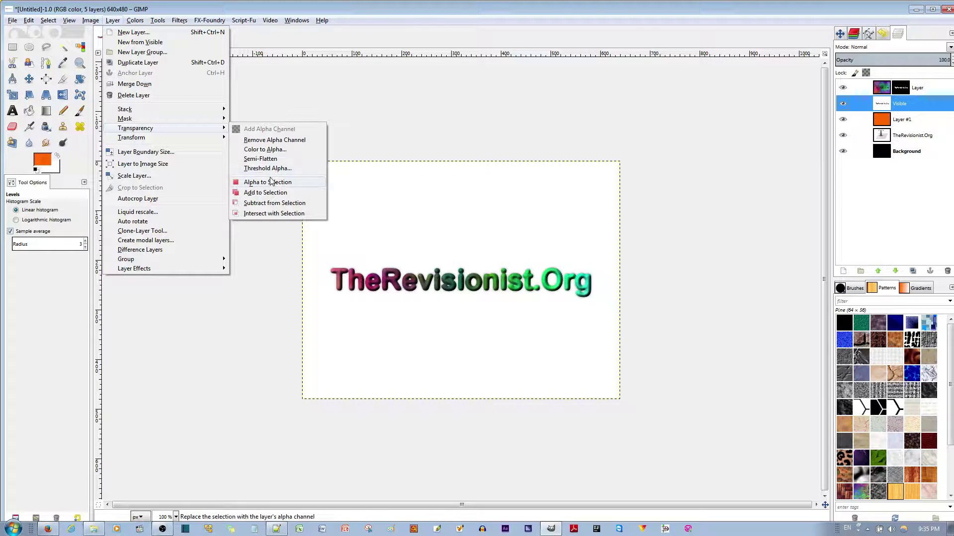
click(274, 150)
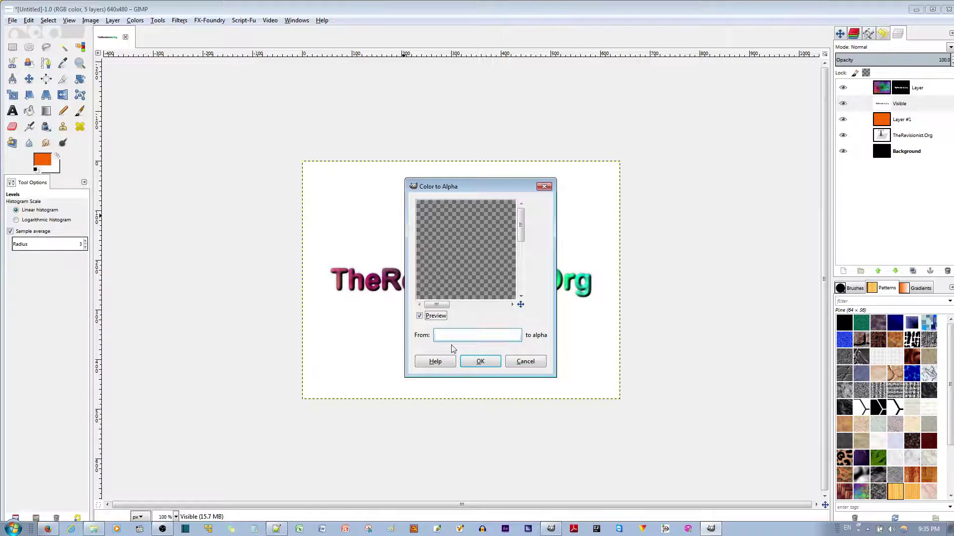
drag(520, 232, 520, 247)
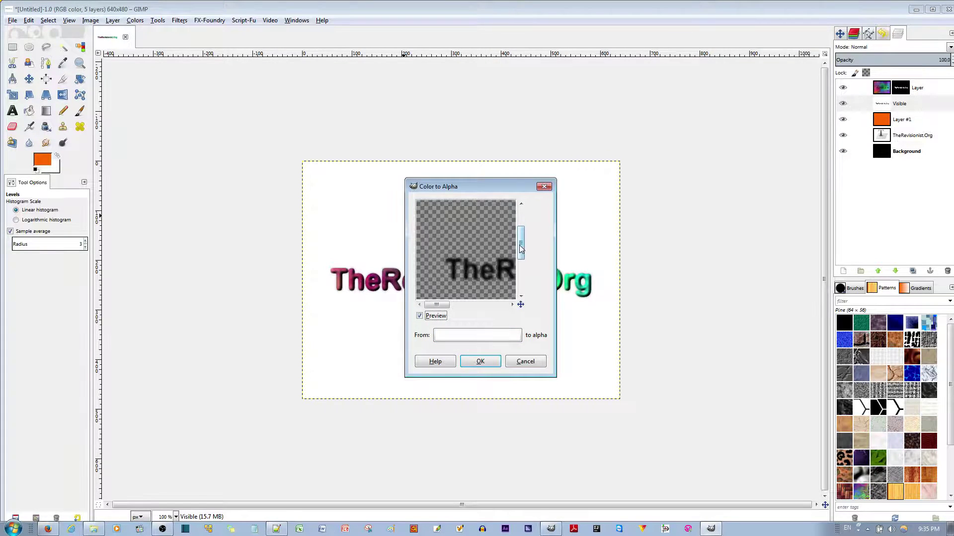
click(482, 363)
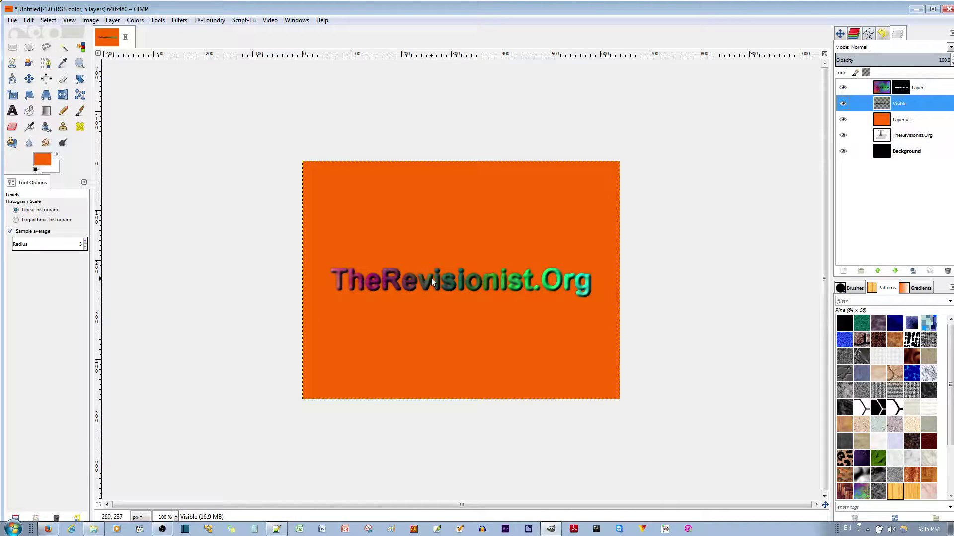
Step: Shift the dark Visible layer about 5 px right and 4 px down to form the shadow
click(29, 80)
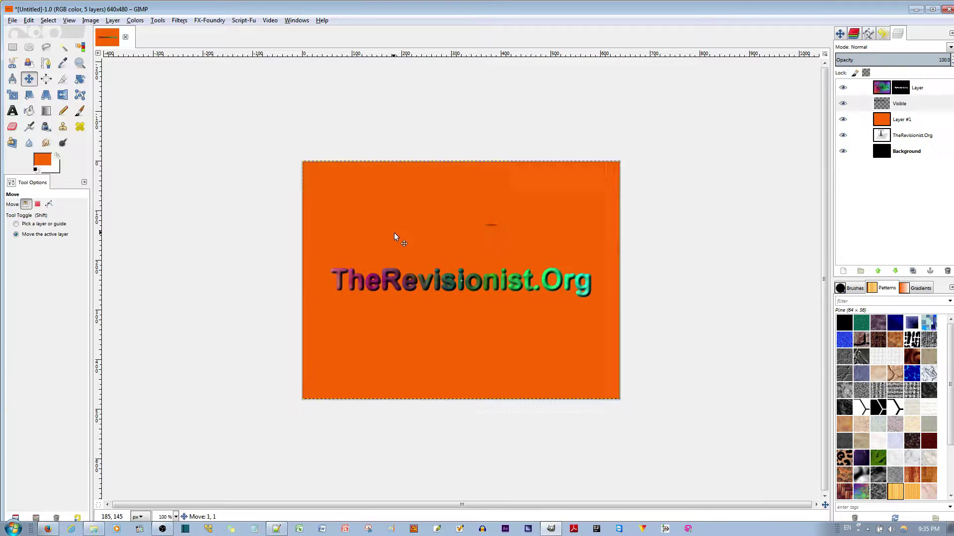
drag(395, 233, 396, 235)
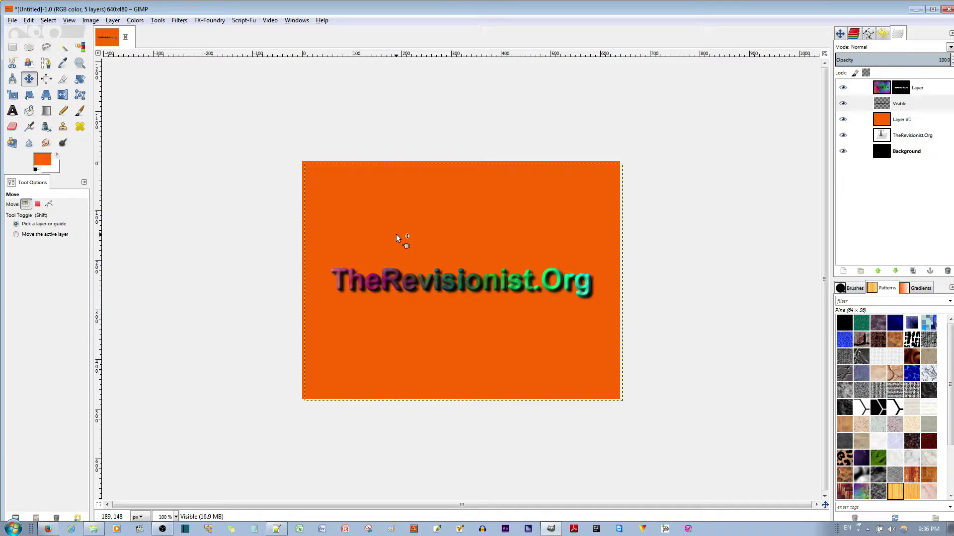